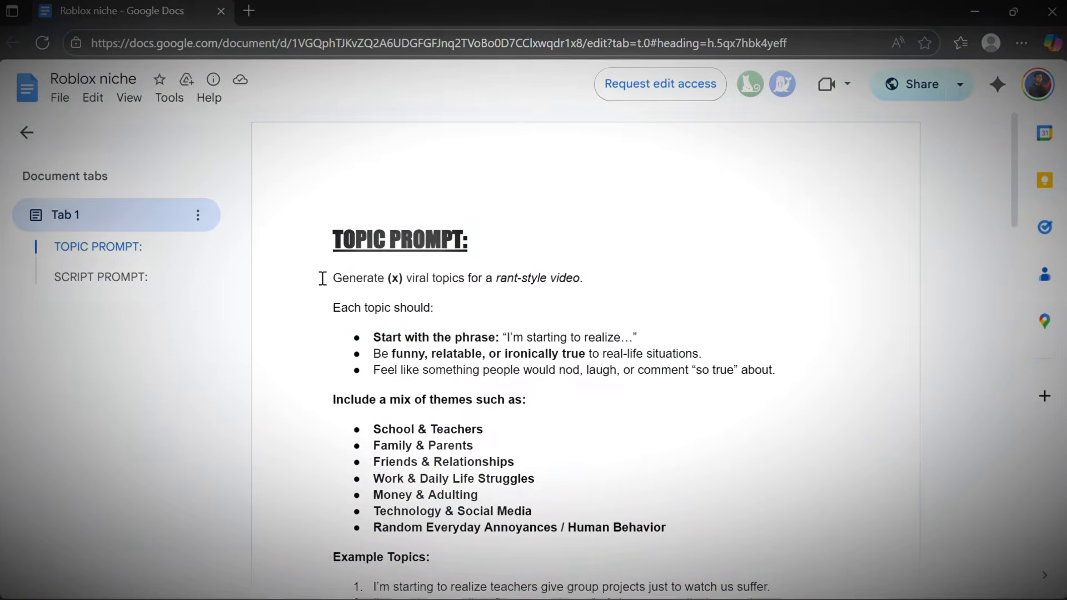
Copy the topic prompt from the Roblox niche document into ChatGPT, replace the (x) placeholder with 5, and send it
left_click_drag(322, 278, 589, 272)
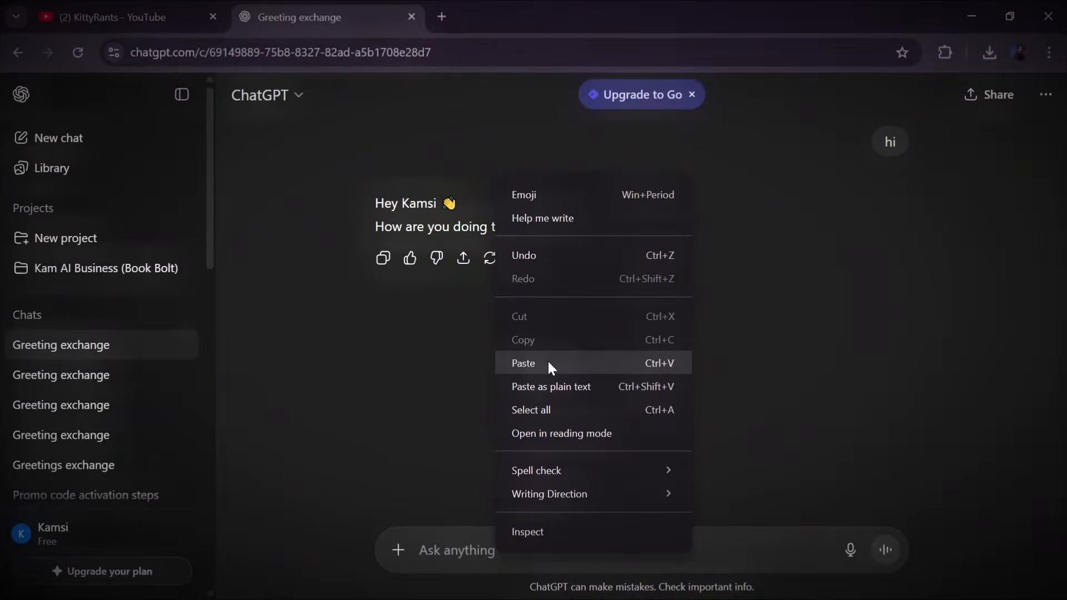
left_click(548, 359)
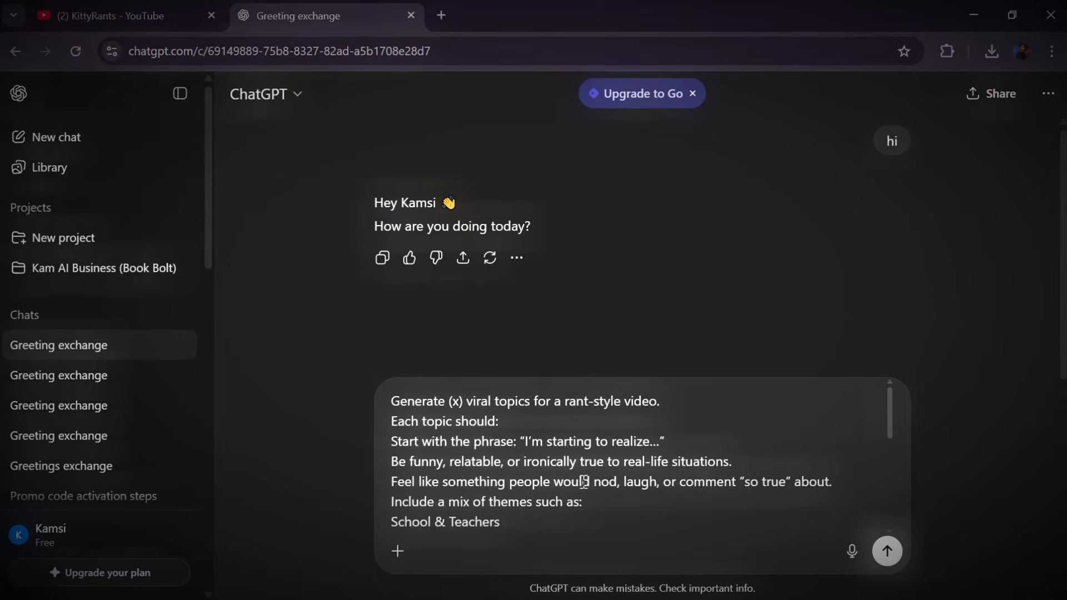
left_click(467, 401)
key("BackSpace")
key("BackSpace")
key("BackSpace")
type("5")
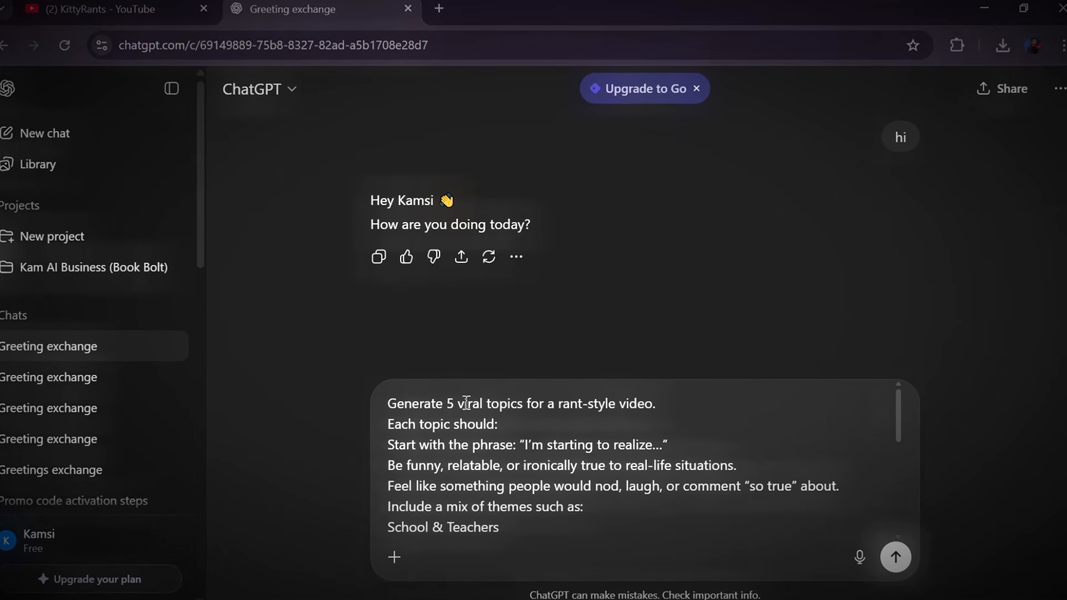
key("Return")
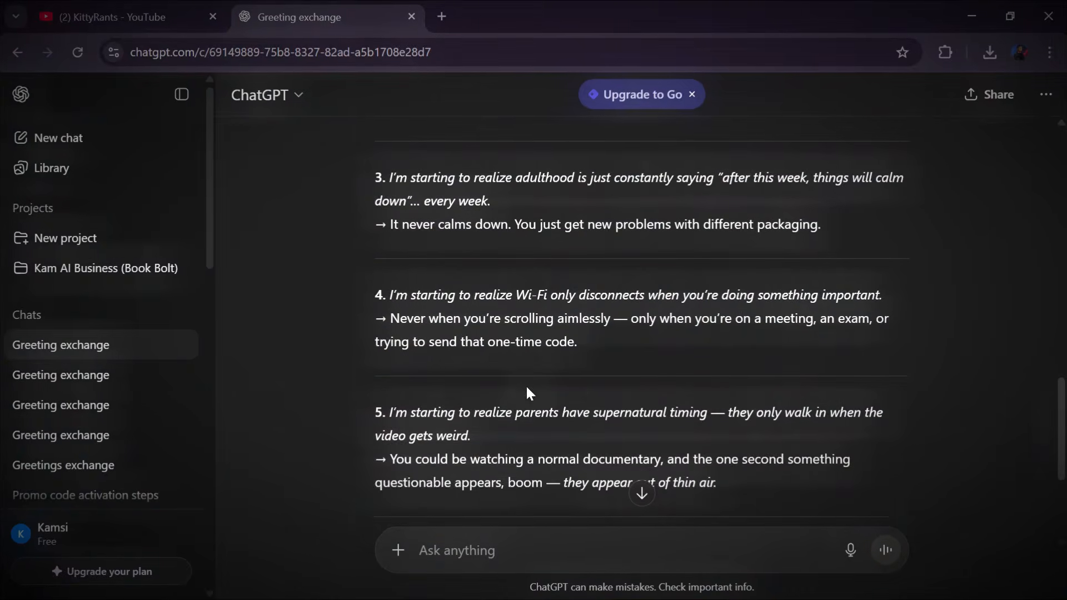
Copy the document's script prompt into ChatGPT and send it, asking for a 1-minute viral-style rant script for topic number 1
scroll(526, 384, "down", 2)
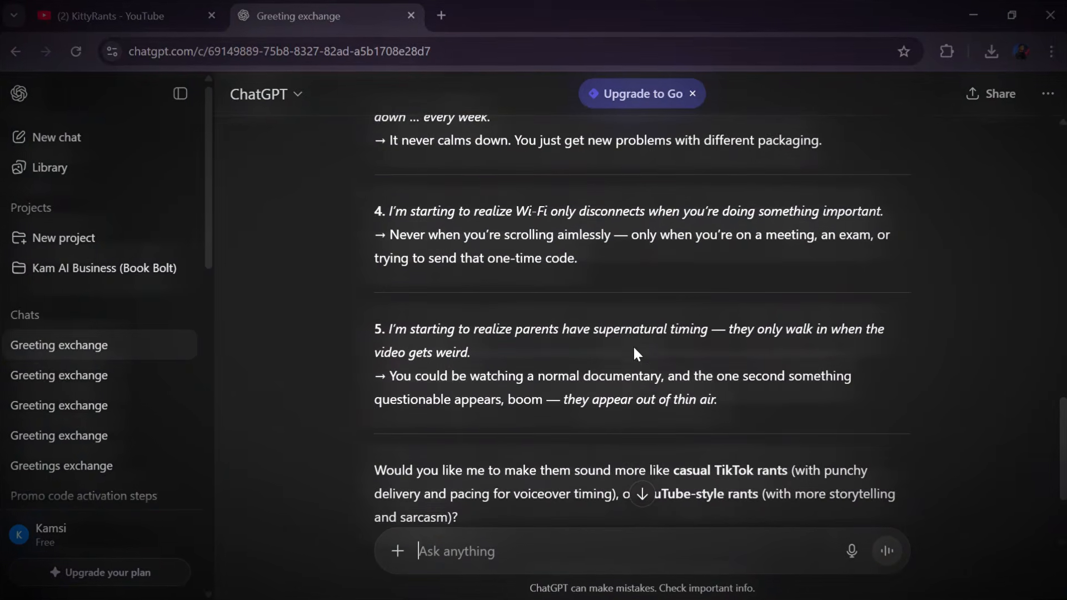
scroll(550, 389, "up", 5)
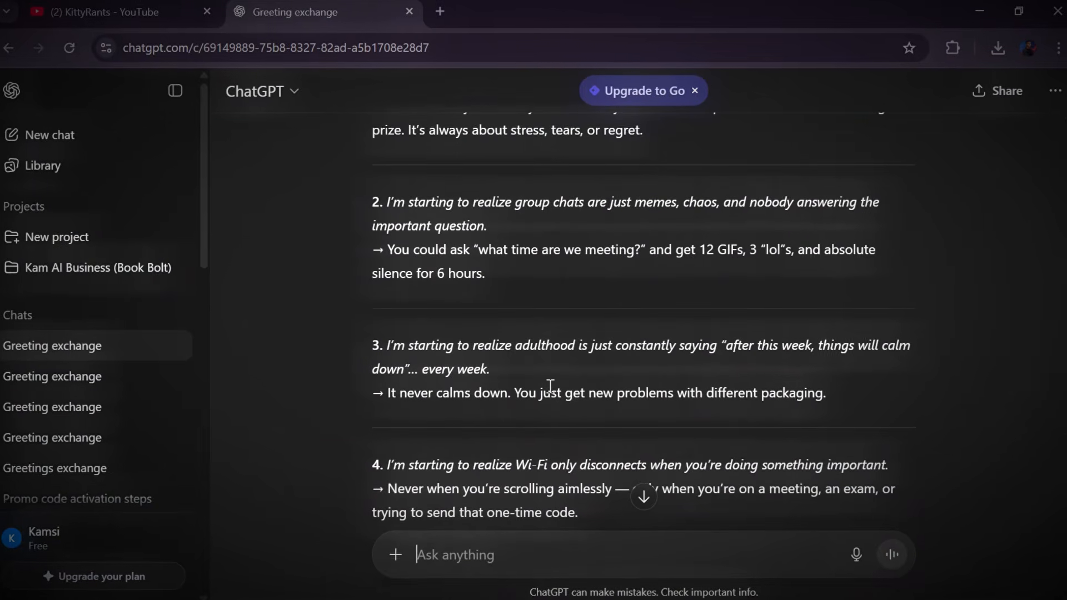
scroll(550, 385, "up", 2)
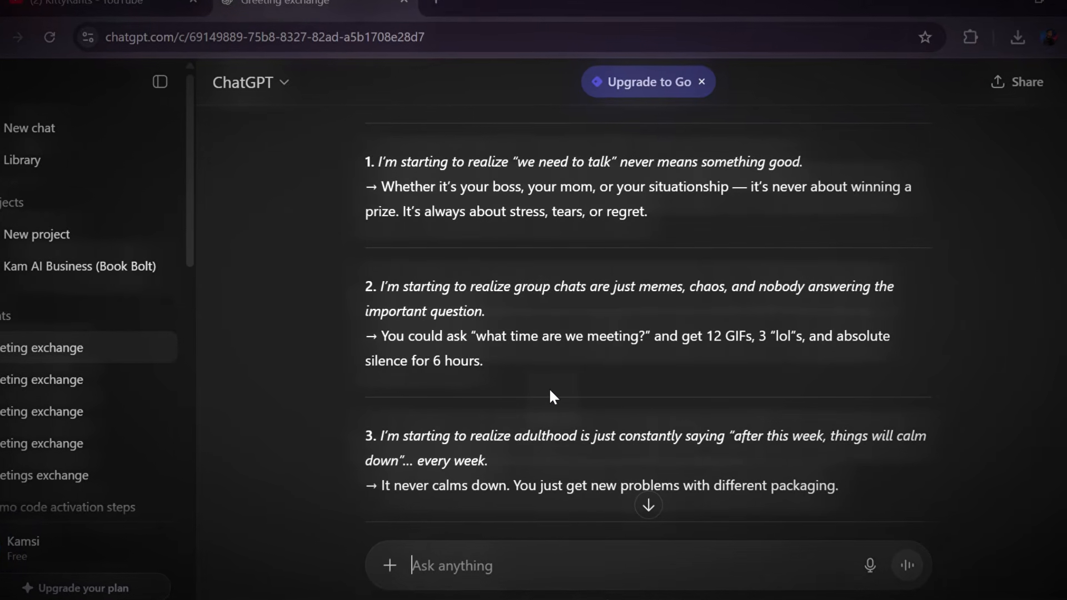
mouse_move(590, 596)
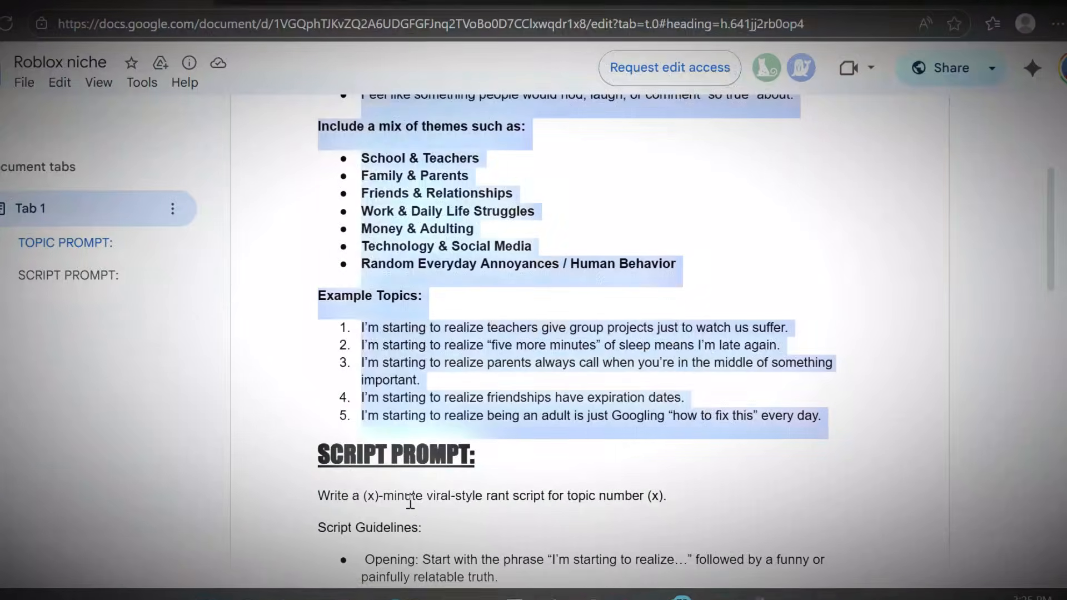
scroll(412, 505, "down", 3)
left_click_drag(312, 316, 750, 580)
right_click(414, 550)
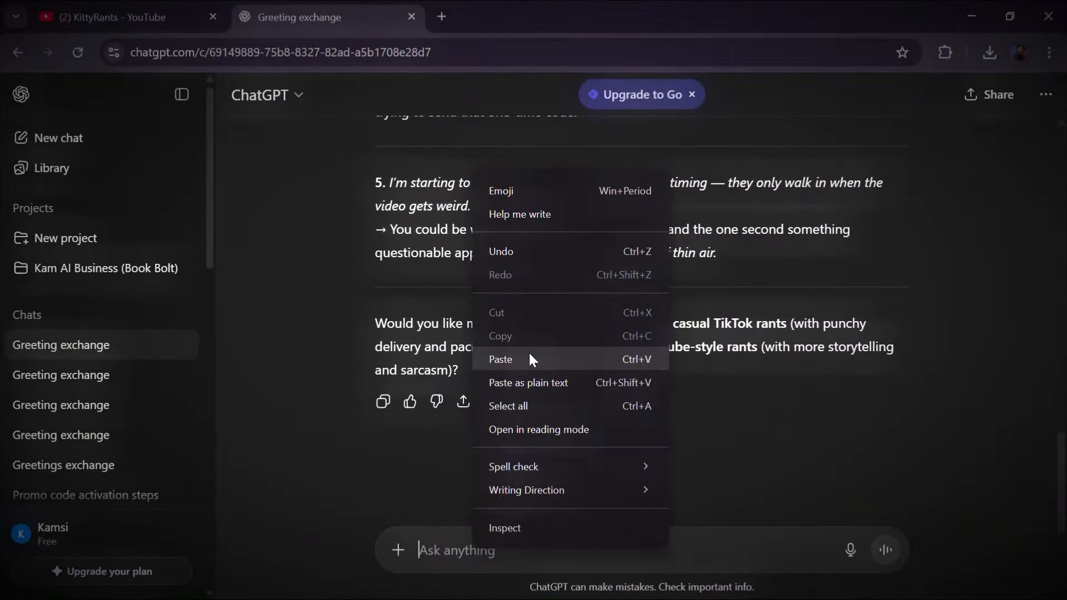
left_click(529, 355)
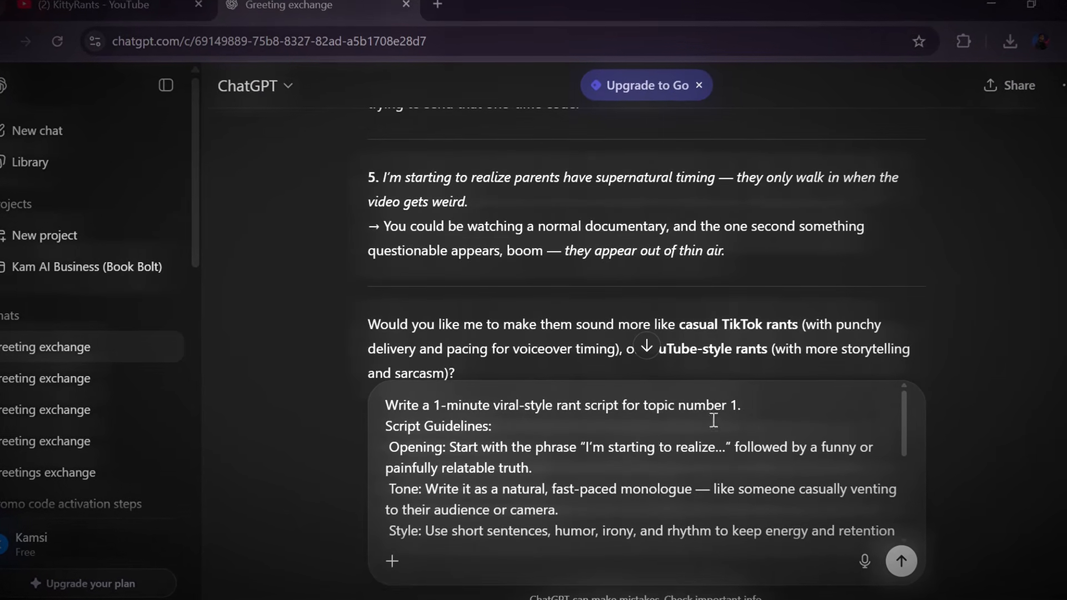
key("Return")
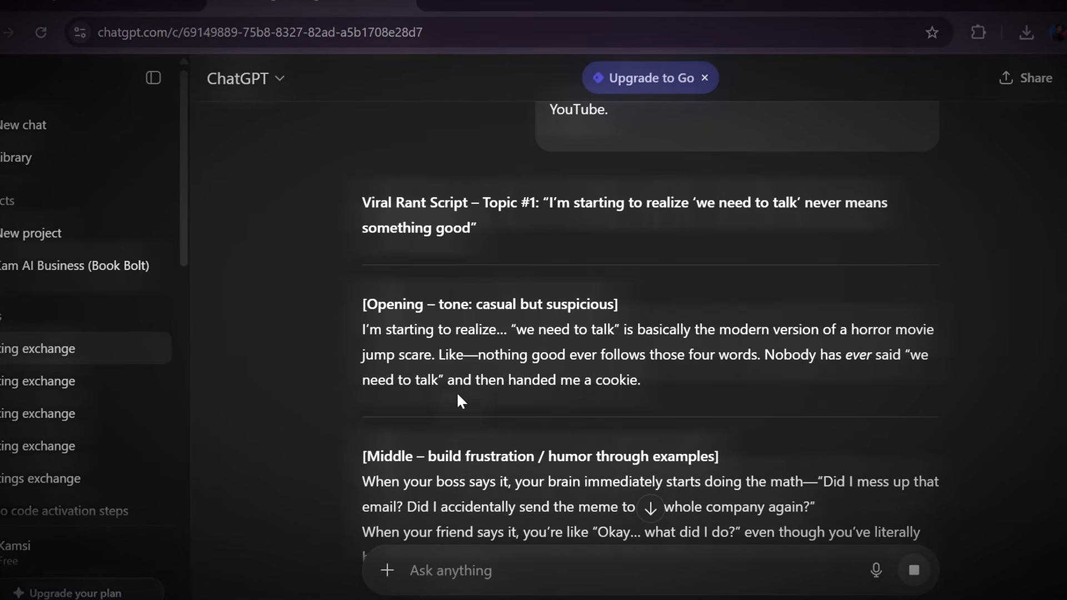
Review the generated rant script, then log in to ElevenLabs and open its Text to Speech page
scroll(517, 378, "down", 2)
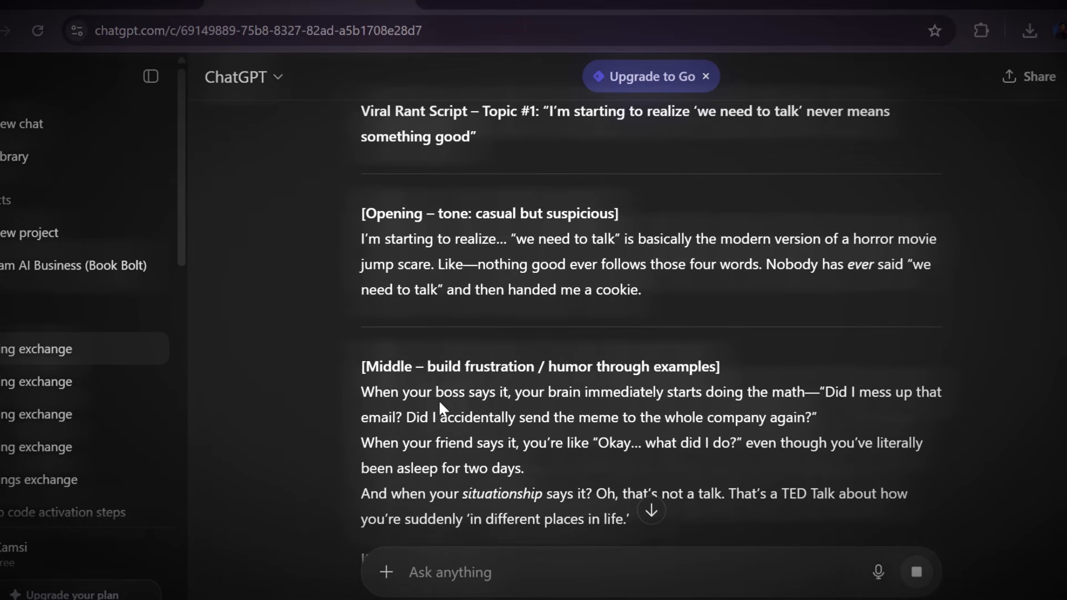
scroll(429, 422, "down", 3)
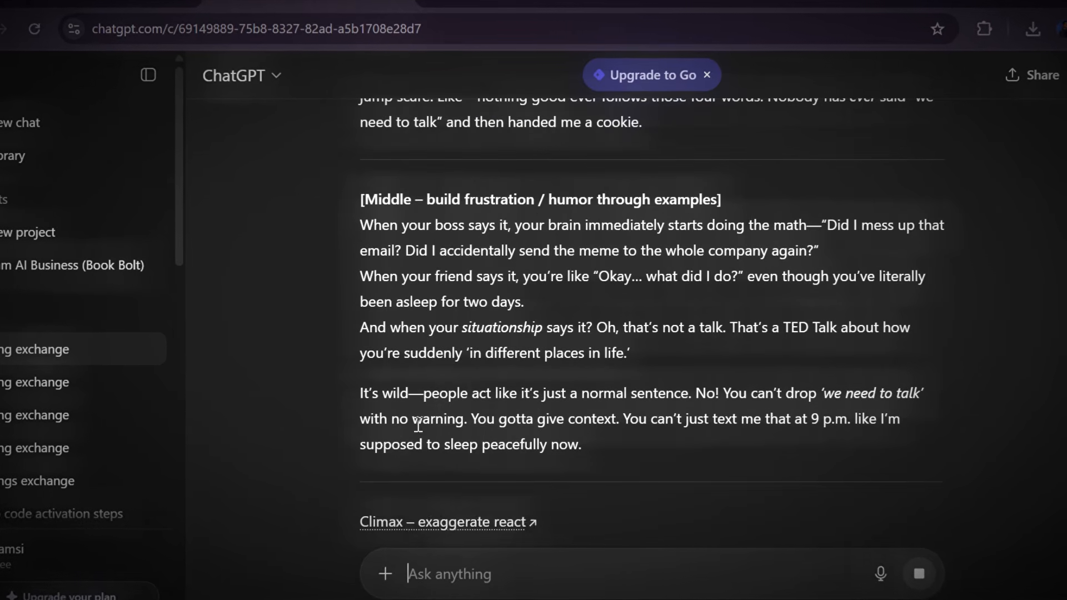
scroll(498, 392, "down", 2)
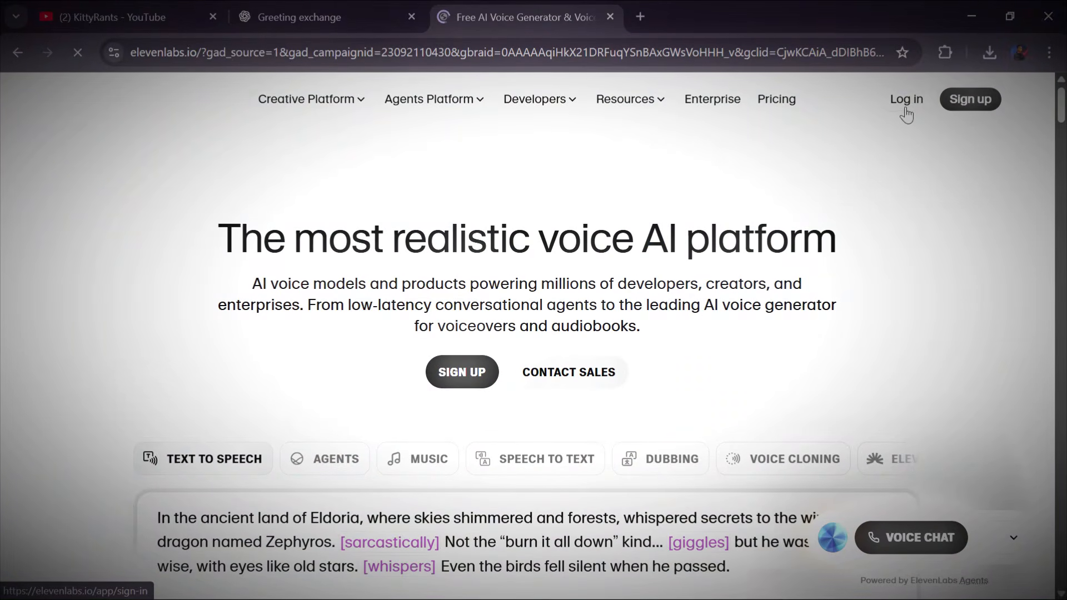
left_click(905, 109)
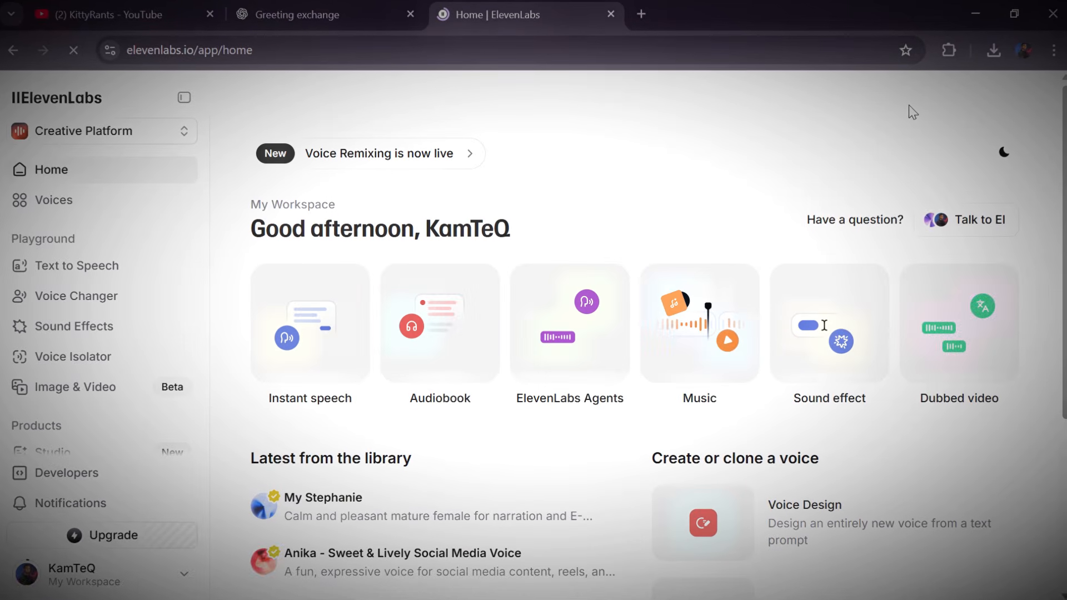
left_click(333, 316)
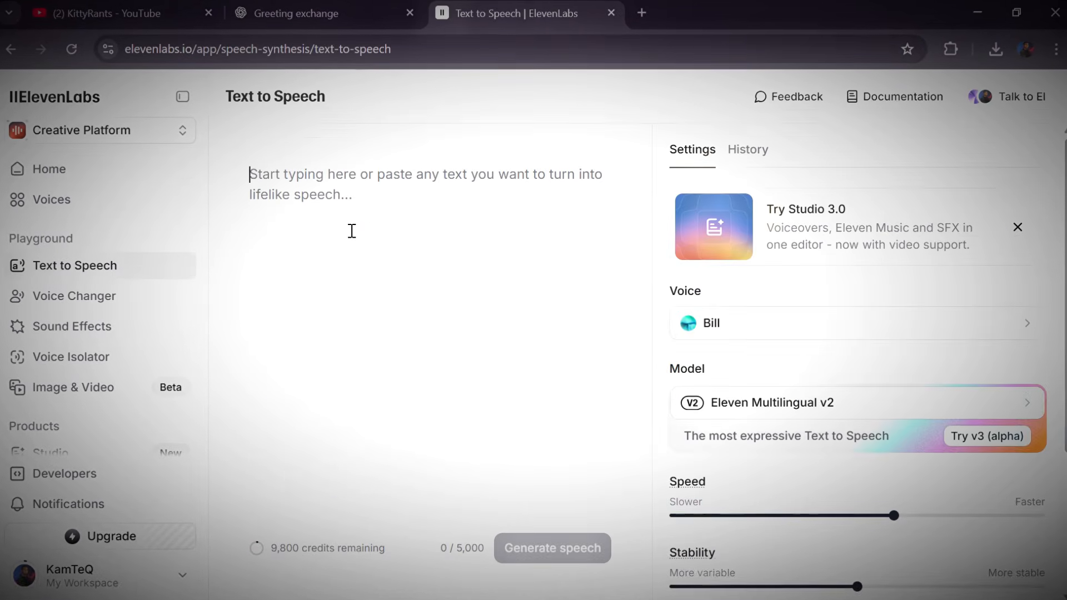
Copy the rant script from the ChatGPT conversation and paste it into the ElevenLabs Text to Speech editor
left_click(253, 11)
scroll(352, 233, "up", 10)
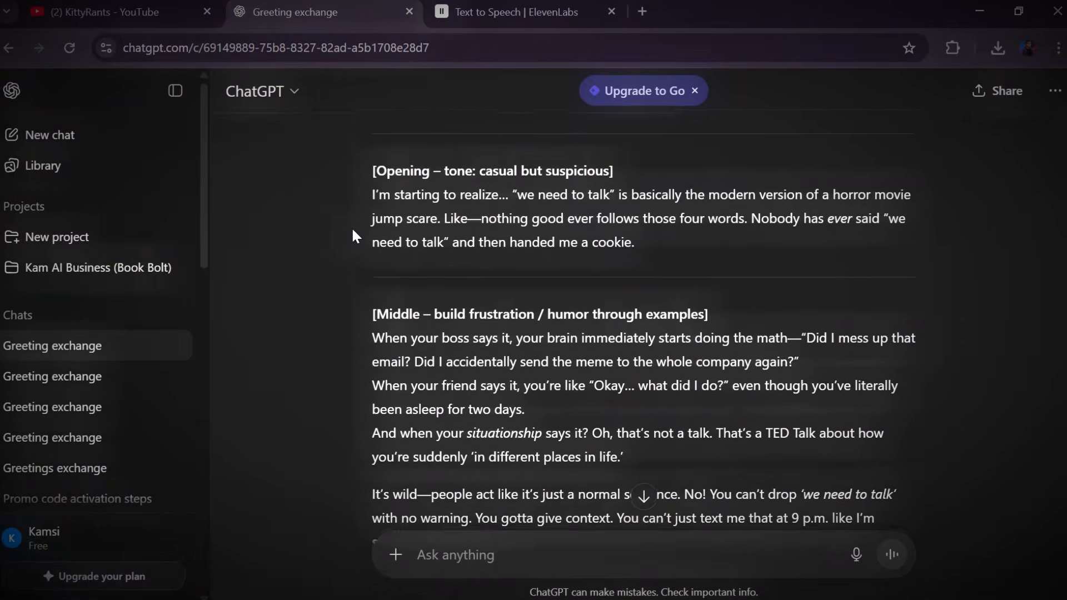
left_click_drag(375, 432, 801, 225)
left_click(516, 11)
right_click(350, 199)
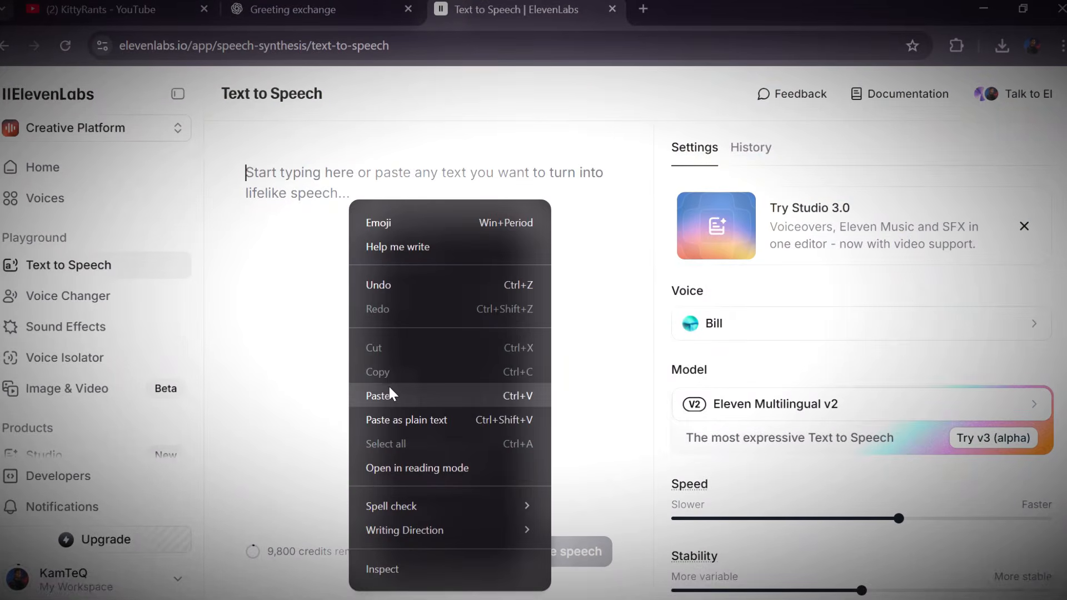
left_click(419, 391)
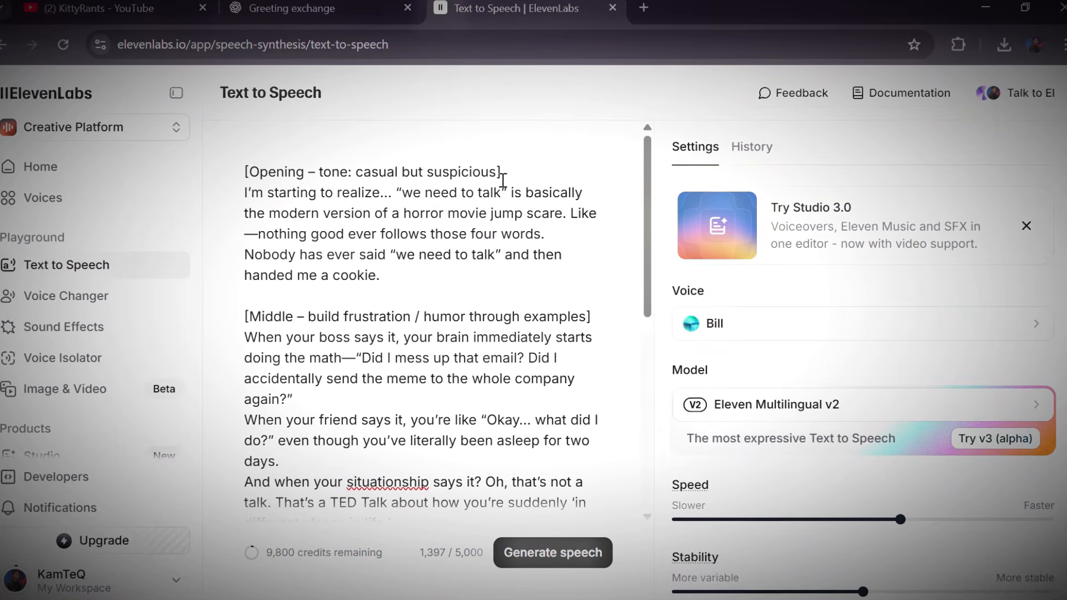
Delete the "[Opening – tone: casual but suspicious]" label and its empty line so the script starts with "I'm starting to realize…"
key("BackSpace")
key("BackSpace")
key("BackSpace")
key("BackSpace")
key("BackSpace")
key("BackSpace")
key("BackSpace")
key("BackSpace")
key("BackSpace")
key("BackSpace")
key("BackSpace")
key("BackSpace")
key("BackSpace")
key("BackSpace")
key("BackSpace")
key("BackSpace")
key("BackSpace")
key("BackSpace")
key("BackSpace")
key("BackSpace")
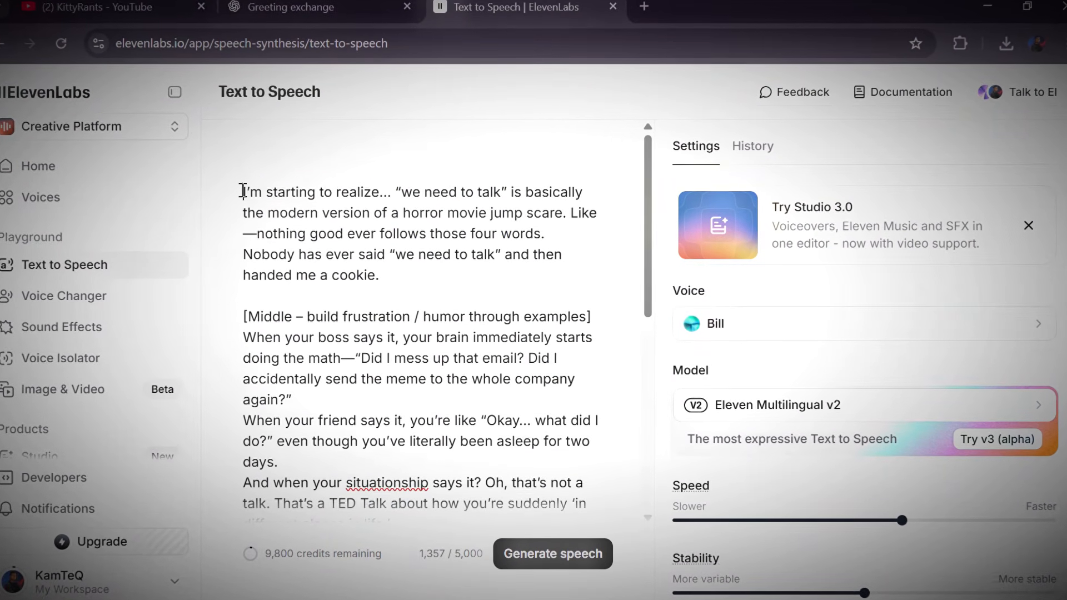
left_click(243, 191)
key("BackSpace")
Delete the "[Middle – build frustration / humor through examples]" label, the remaining section labels and the blank lines from the script
left_click_drag(592, 296, 257, 272)
key("BackSpace")
key("BackSpace")
scroll(392, 381, "down", 2)
left_click(325, 309)
key("BackSpace")
key("BackSpace")
key("BackSpace")
left_click_drag(443, 413, 169, 392)
scroll(333, 398, "down", 2)
key("BackSpace")
key("BackSpace")
Remove the em dashes after "Like", "doing the math" and "It's wild" in the script, leaving spaces between the words
scroll(385, 414, "up", 4)
left_click(255, 214)
key("BackSpace")
left_click(354, 294)
key("BackSpace")
scroll(357, 320, "down", 1)
left_click(303, 401)
key("BackSpace")
key("space")
scroll(352, 420, "down", 2)
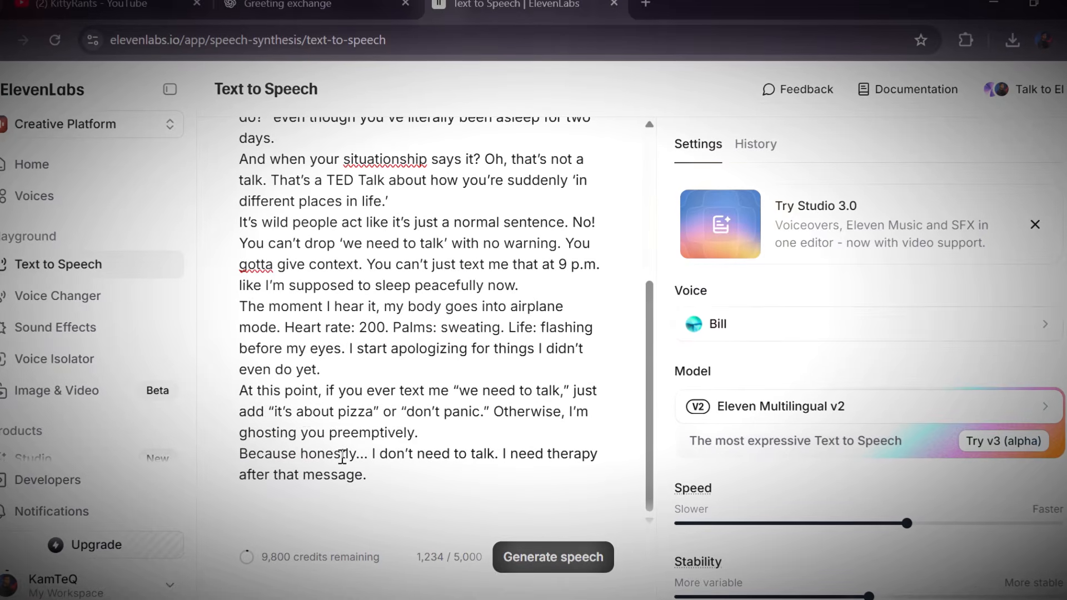
scroll(356, 414, "up", 4)
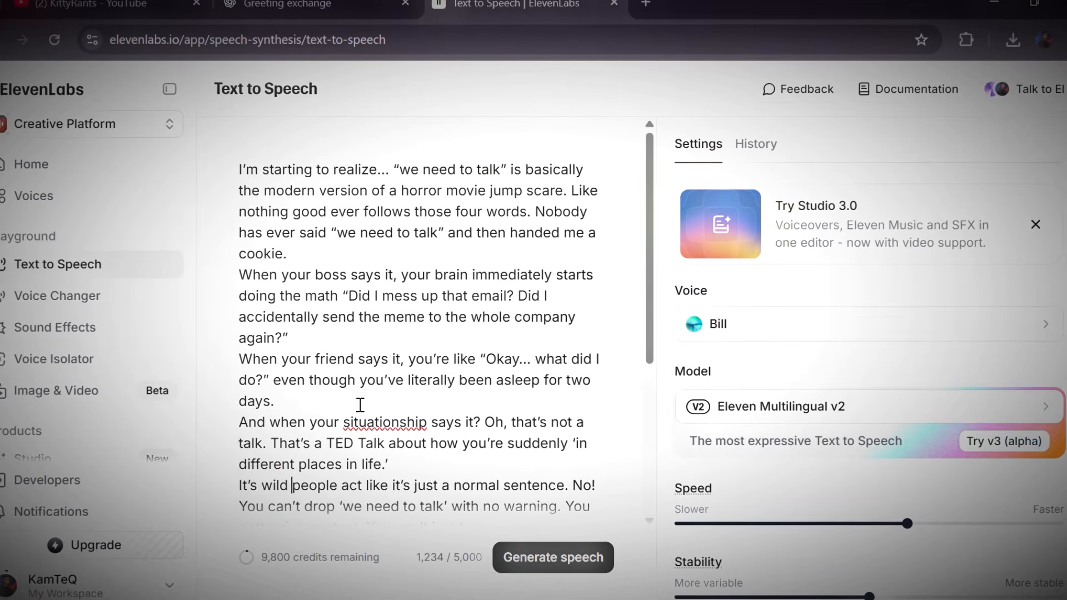
Browse the saved voices and select Bill as the voice for the speech
left_click(885, 322)
scroll(778, 411, "down", 3)
scroll(748, 456, "down", 4)
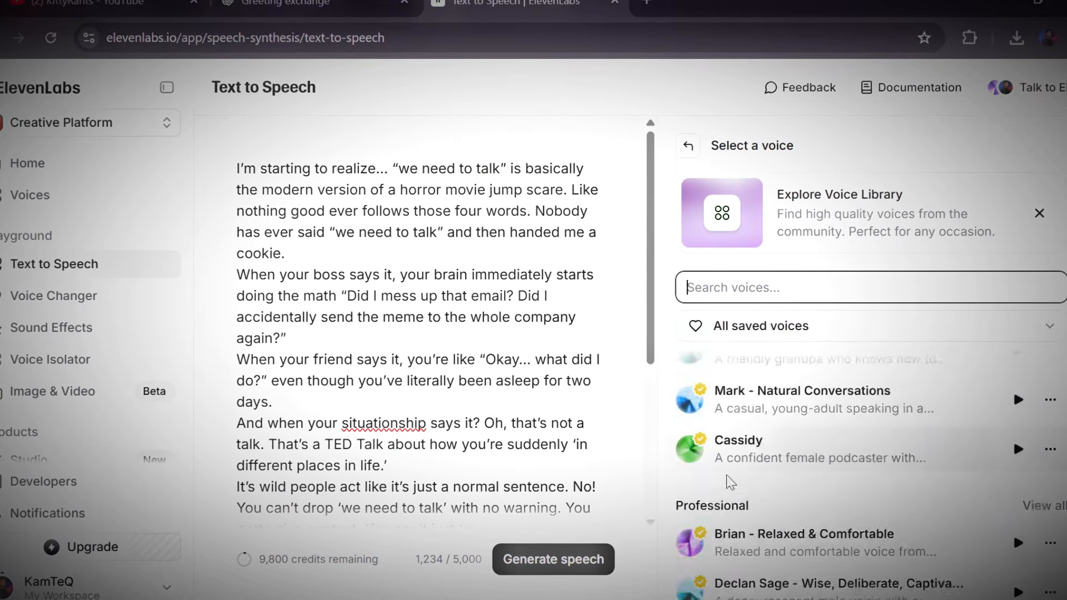
scroll(727, 482, "up", 6)
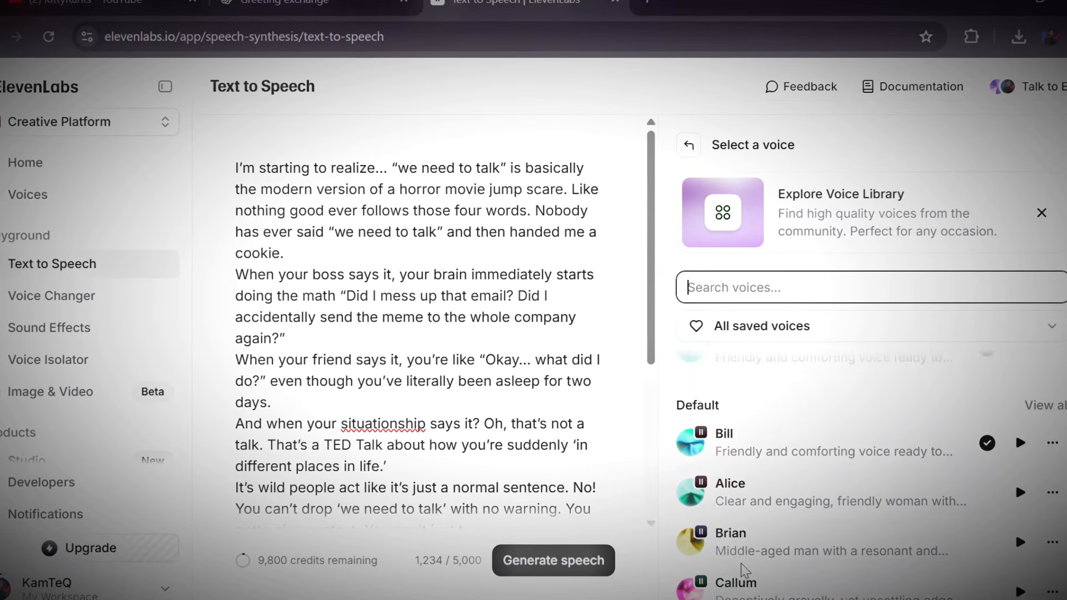
scroll(789, 506, "up", 2)
left_click(810, 411)
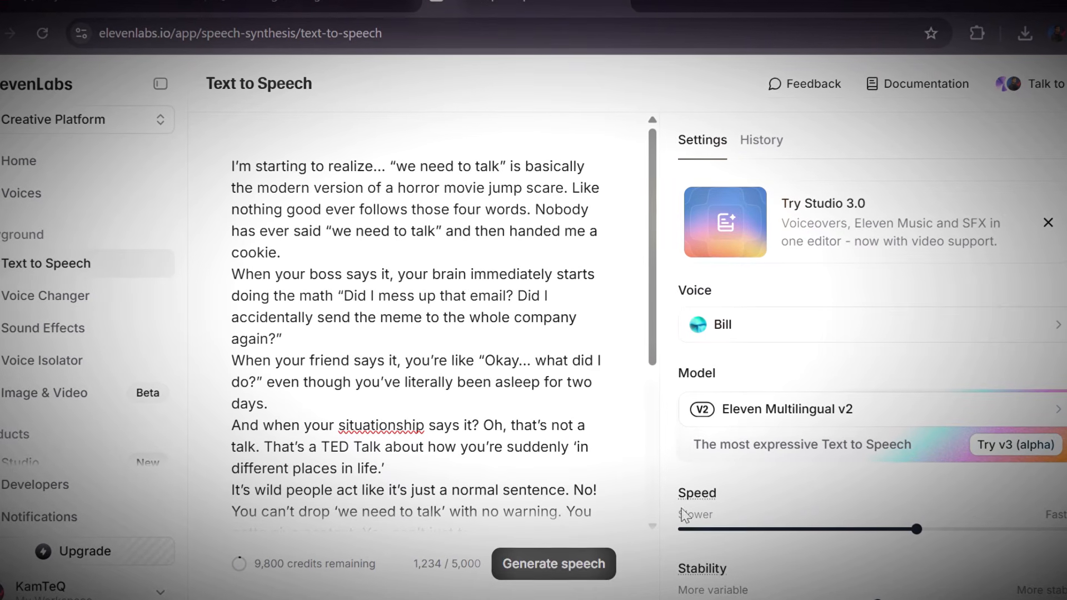
scroll(453, 434, "down", 5)
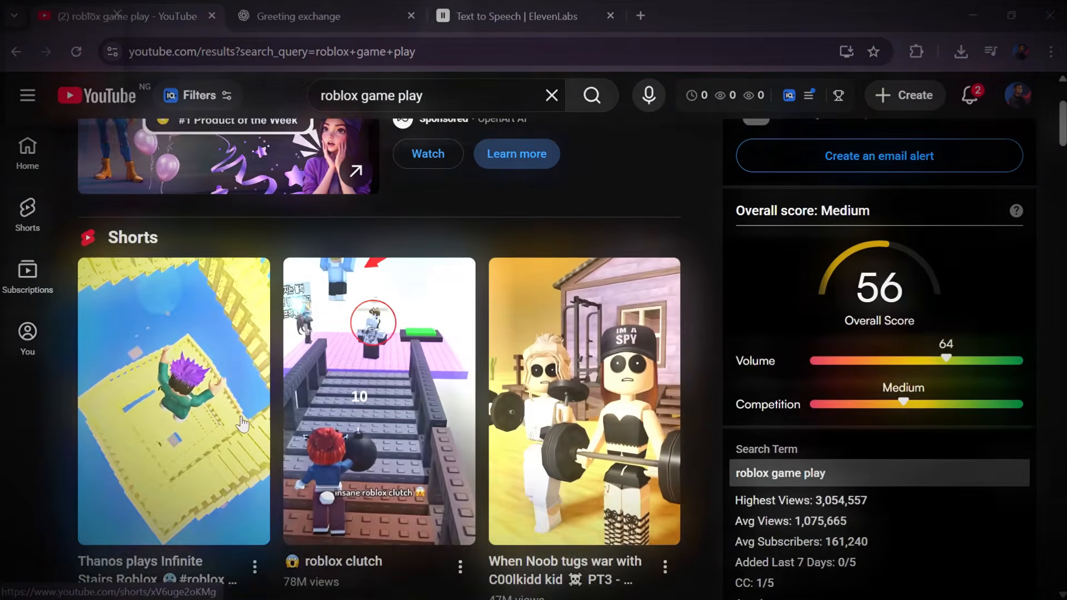
Look through the Shorts in the YouTube results for "roblox game play" for suitable background footage
scroll(148, 441, "down", 6)
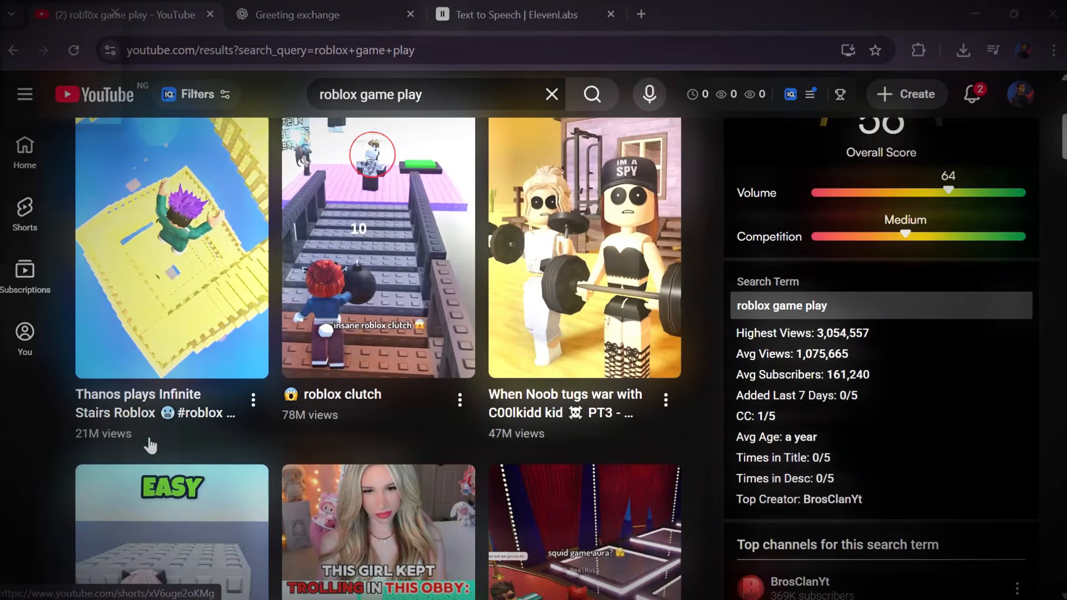
scroll(162, 375, "up", 3)
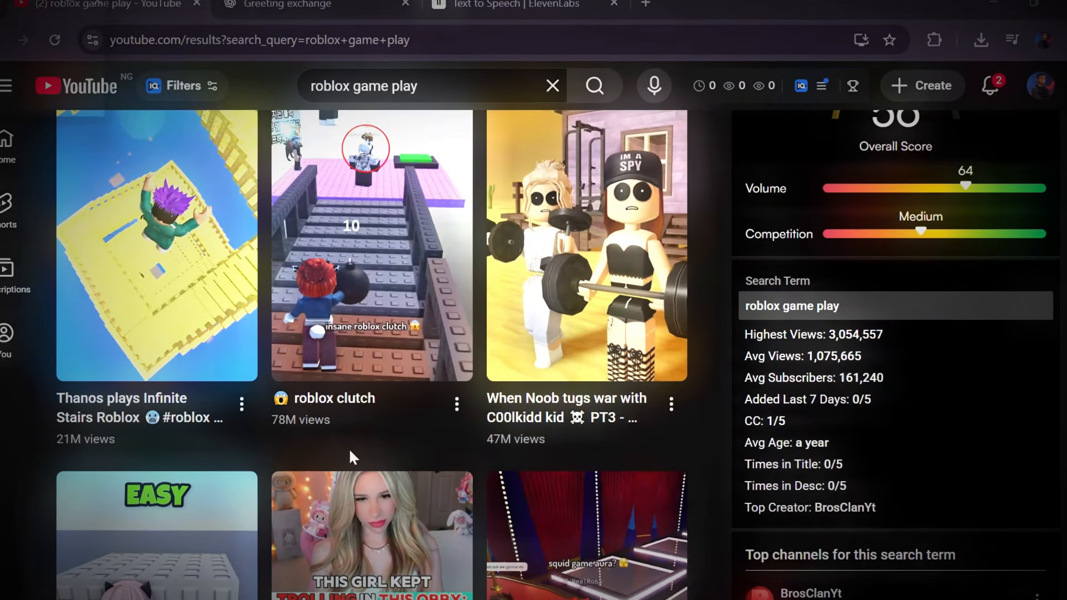
scroll(392, 337, "up", 1)
scroll(392, 336, "up", 1)
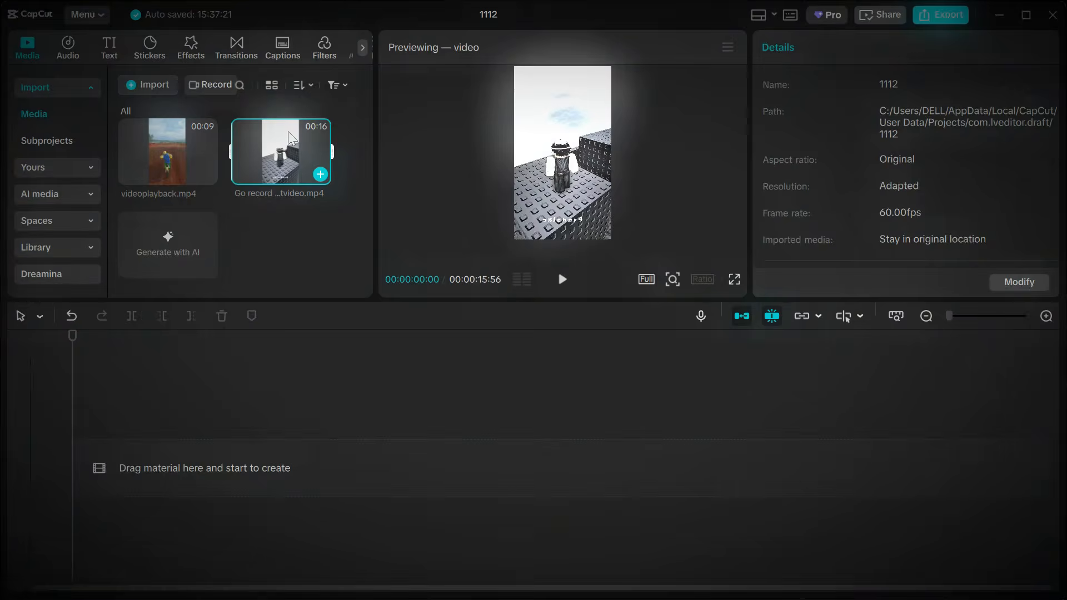
In CapCut, place the 16-second Roblox clip at the start of the timeline and set the project's aspect ratio to 9:16
left_click_drag(281, 150, 90, 466)
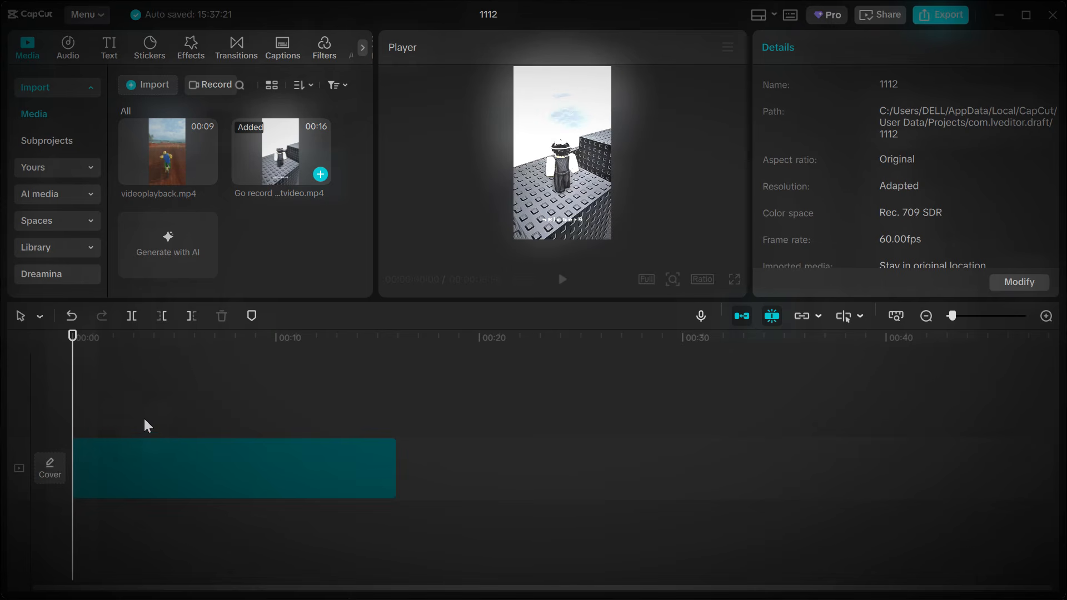
left_click(702, 279)
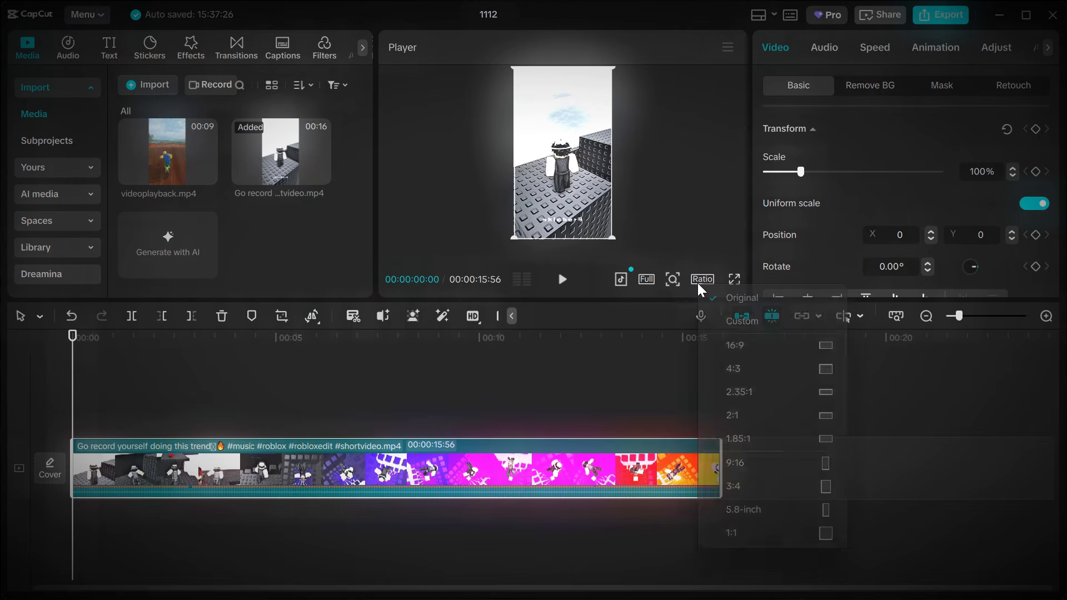
left_click(759, 470)
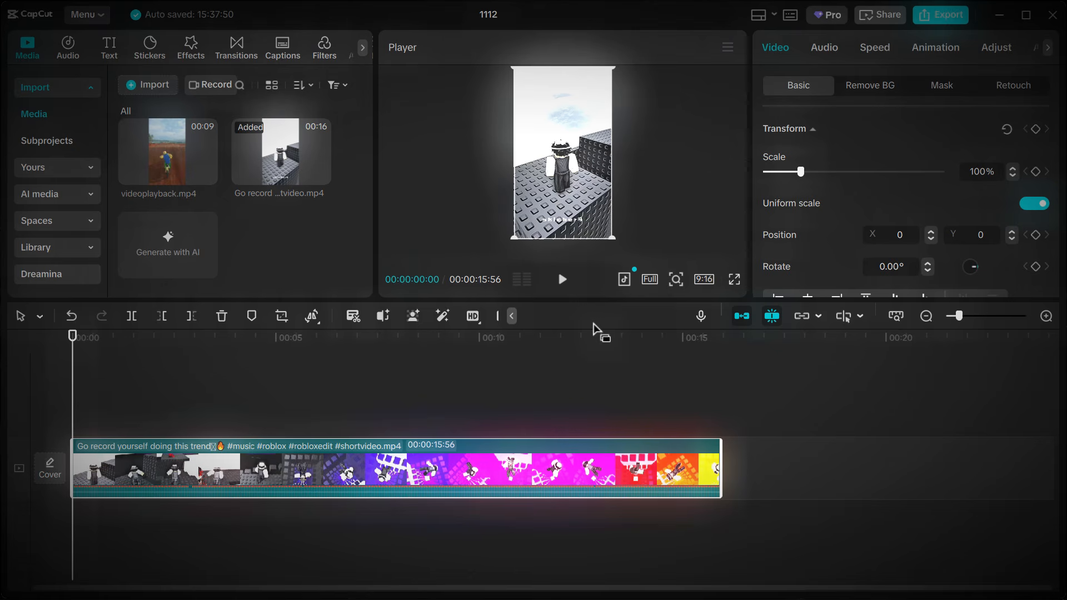
mouse_move(613, 236)
left_mouse_down()
mouse_move(598, 224)
mouse_move(607, 233)
left_mouse_up()
Lower the Roblox clip's volume to the minimum and check it with a short playback
left_click(824, 47)
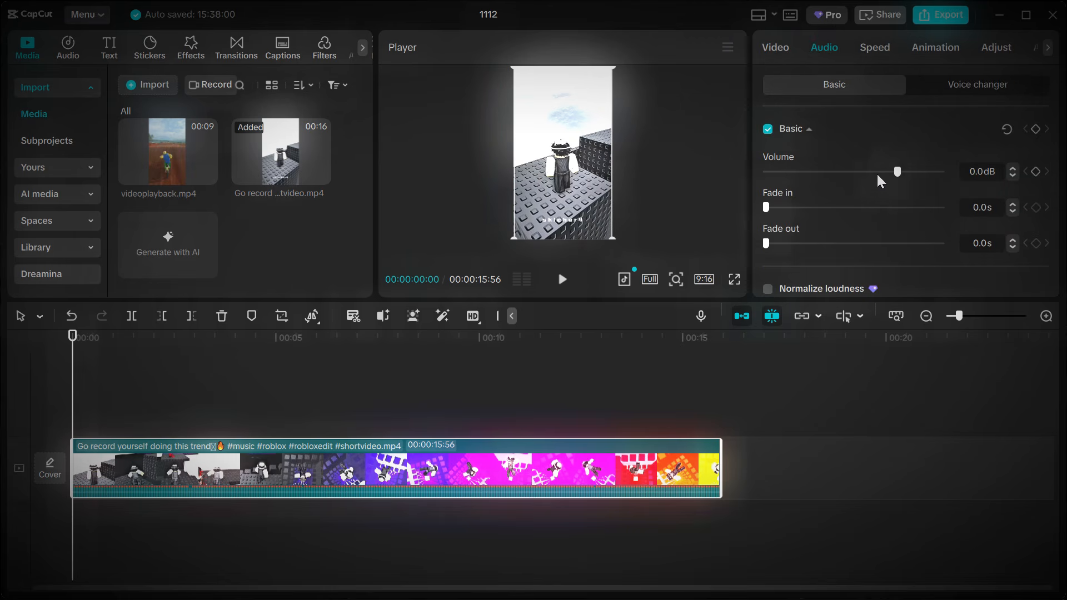
left_click_drag(896, 173, 764, 175)
left_click(195, 400)
left_click_drag(195, 401, 32, 418)
left_click(563, 279)
left_click(562, 279)
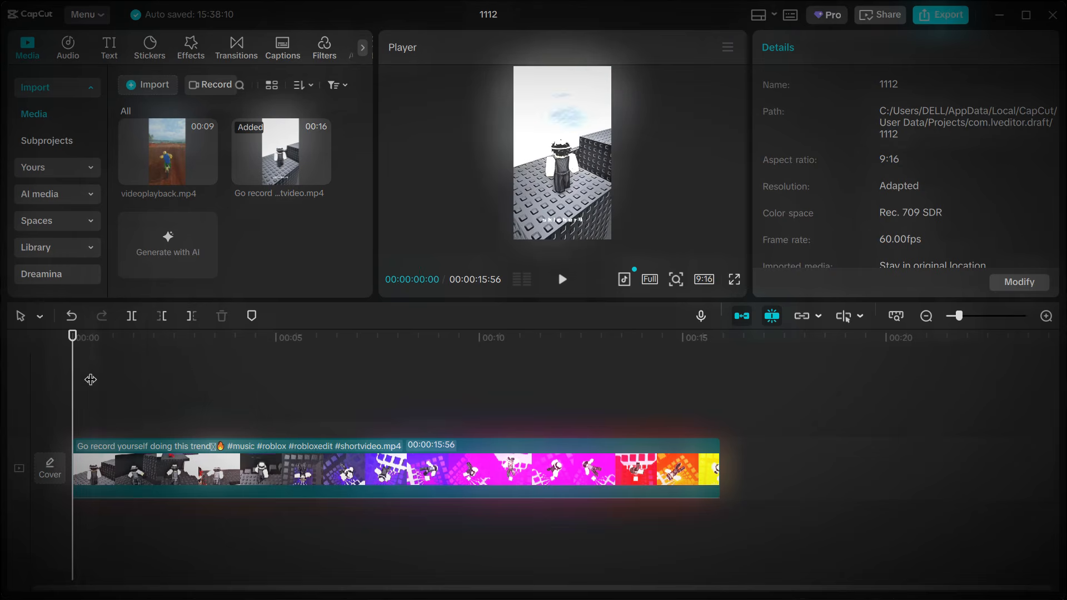
Add the ElevenLabs voiceover MP3 to the start of the timeline beneath the Roblox clip
left_click(206, 266)
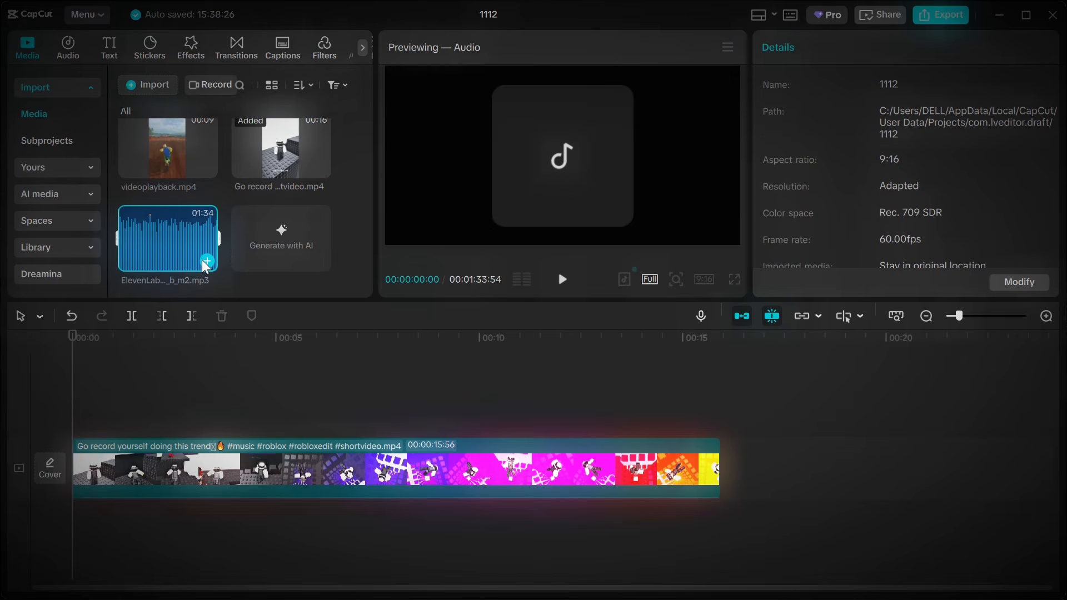
left_click(206, 261)
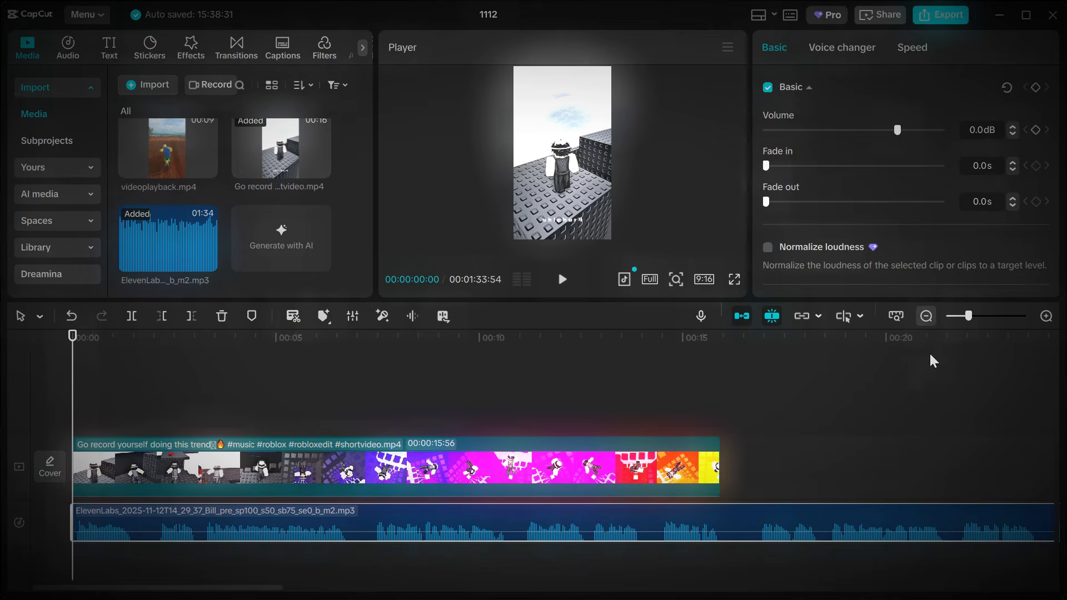
left_click(928, 316)
left_click(927, 317)
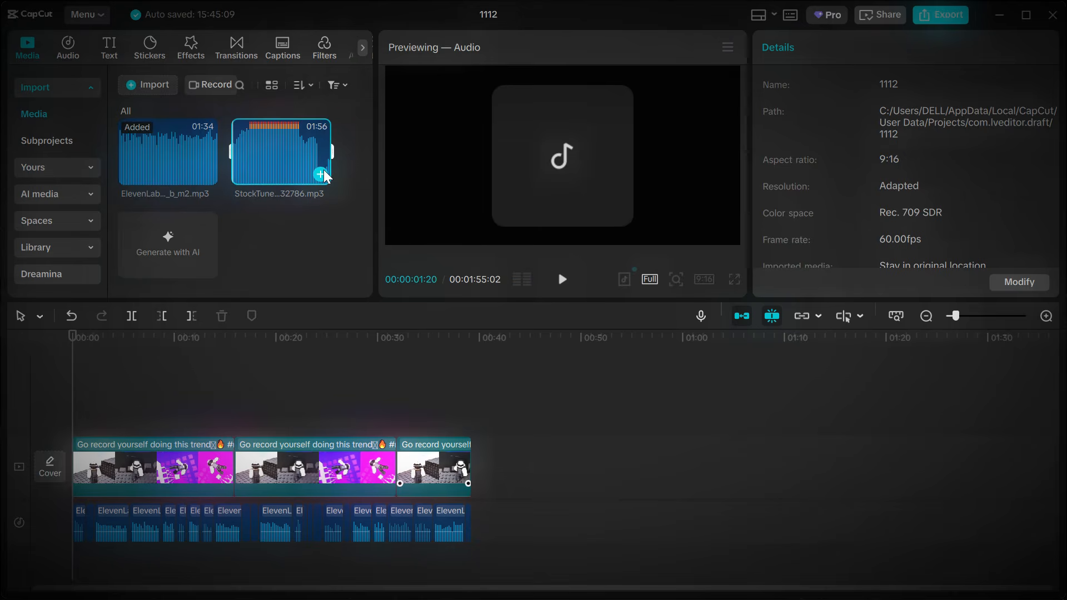
Add the StockTune music track beneath the voiceover, trimmed to the end of the video, and lower its volume
left_click(318, 171)
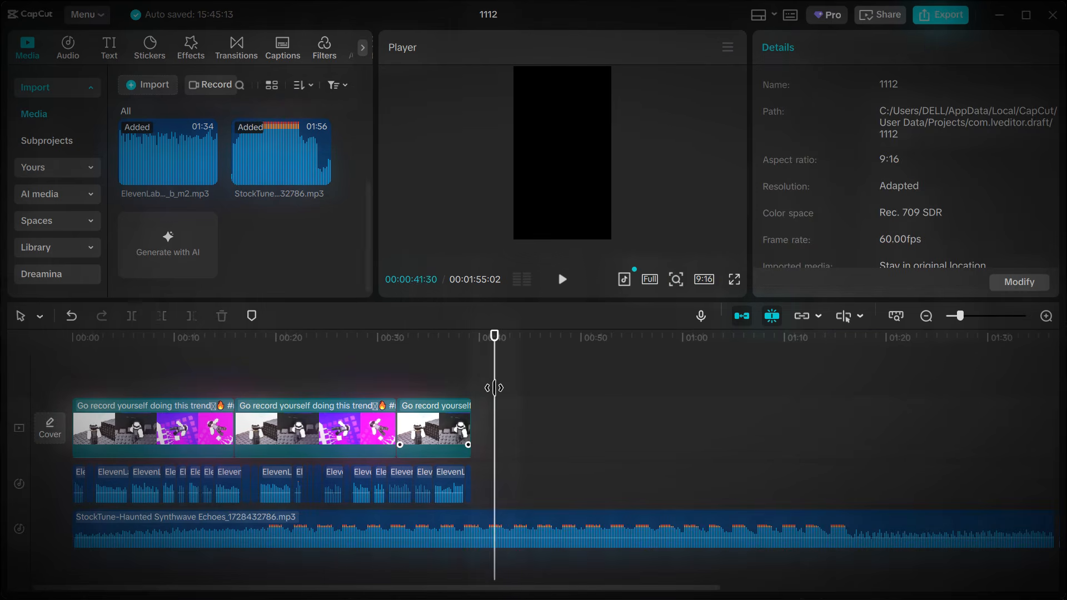
left_click_drag(494, 388, 471, 388)
left_click(500, 525)
left_click(191, 315)
left_click_drag(897, 129, 836, 130)
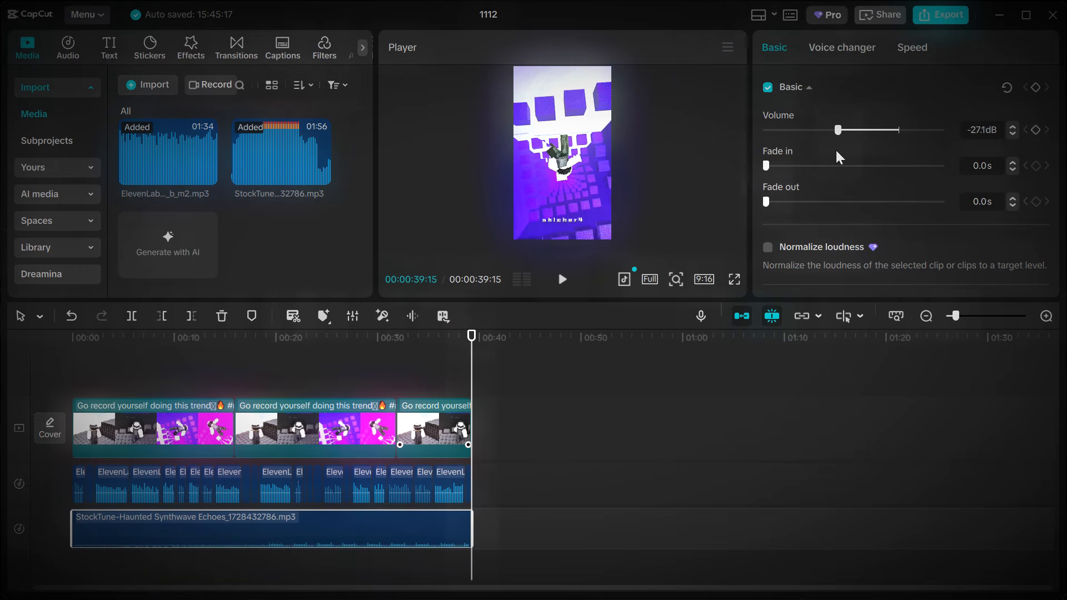
left_click(852, 131)
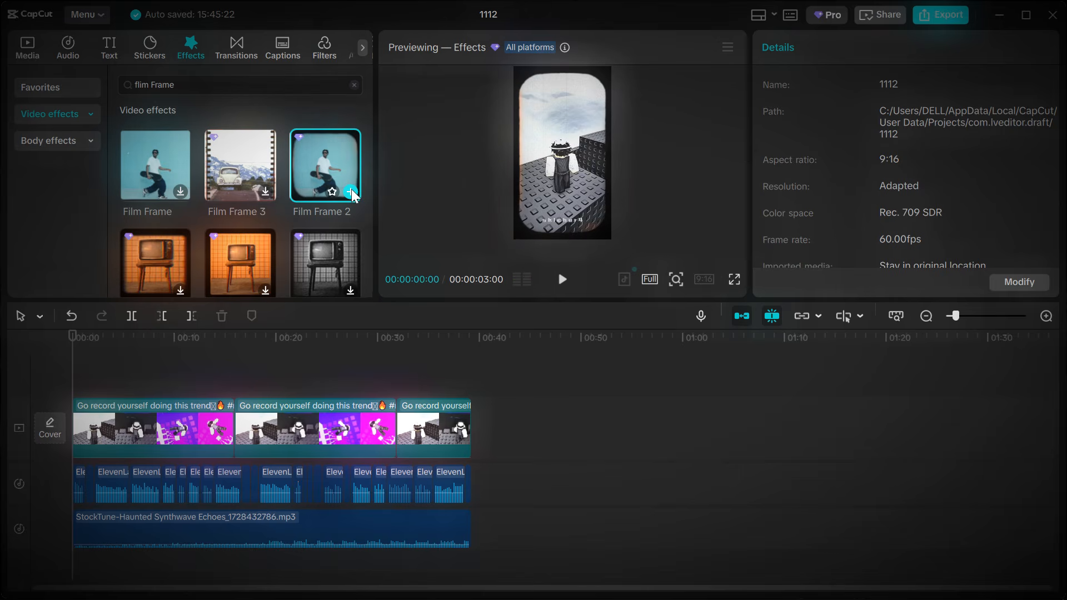
Add the Film Frame 2 video effect and extend it over the full length of the video
left_click(352, 194)
left_click_drag(107, 405, 471, 419)
left_click(119, 363)
left_click(62, 359)
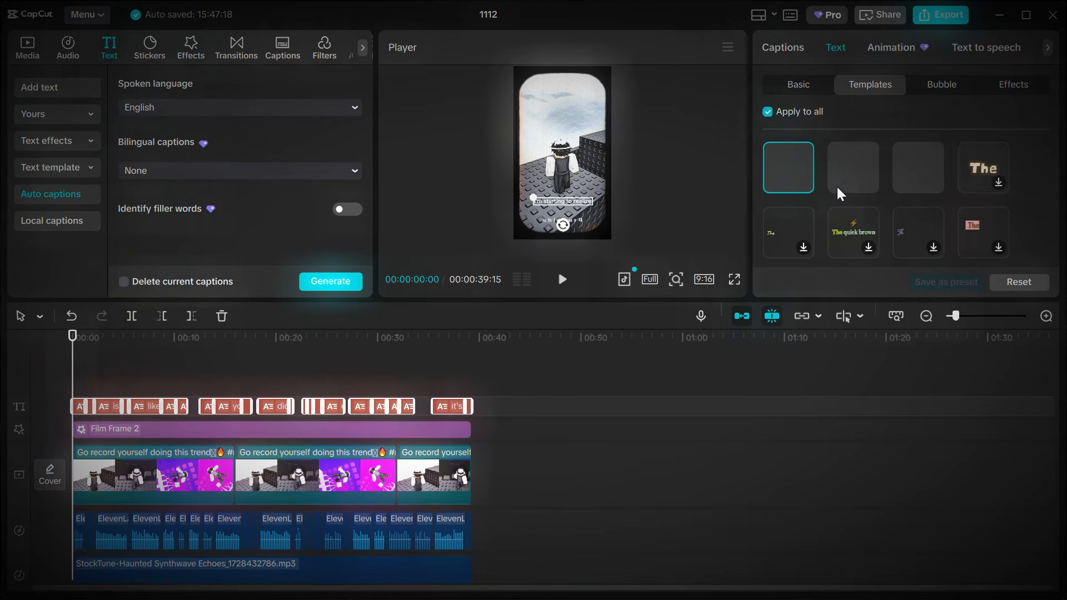
Apply the bold outlined text template to all captions, place them enlarged above the character's head, and check them with a short playback
left_click(988, 172)
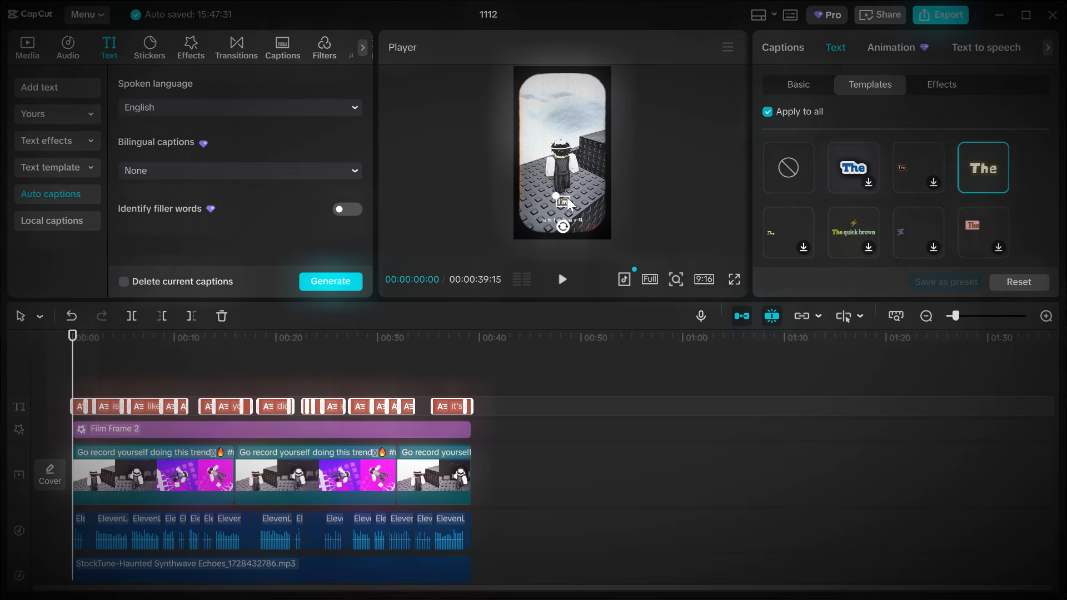
left_click_drag(555, 196, 548, 122)
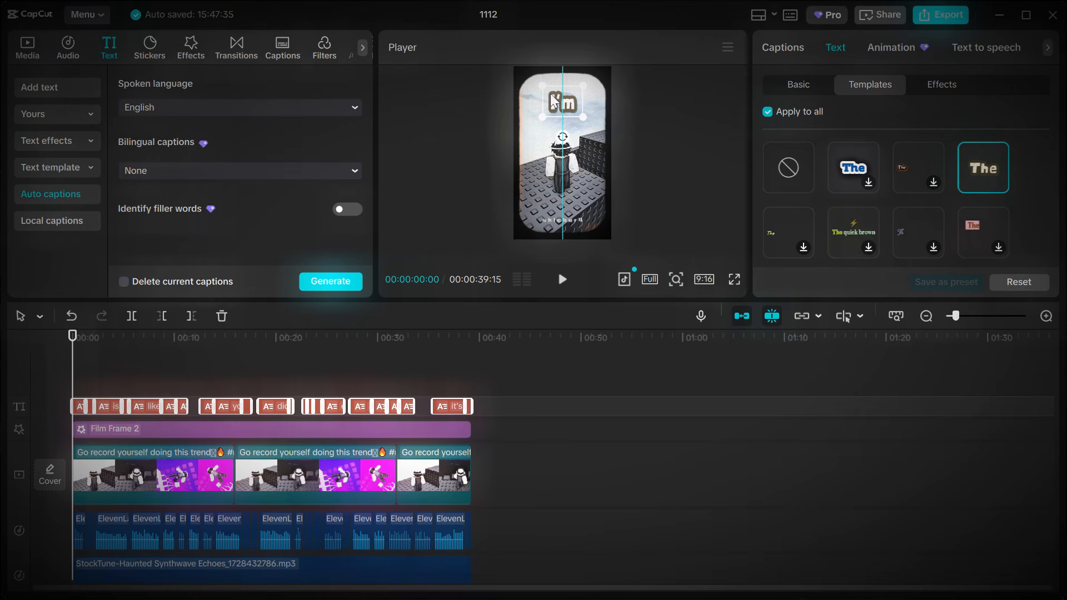
left_click(563, 279)
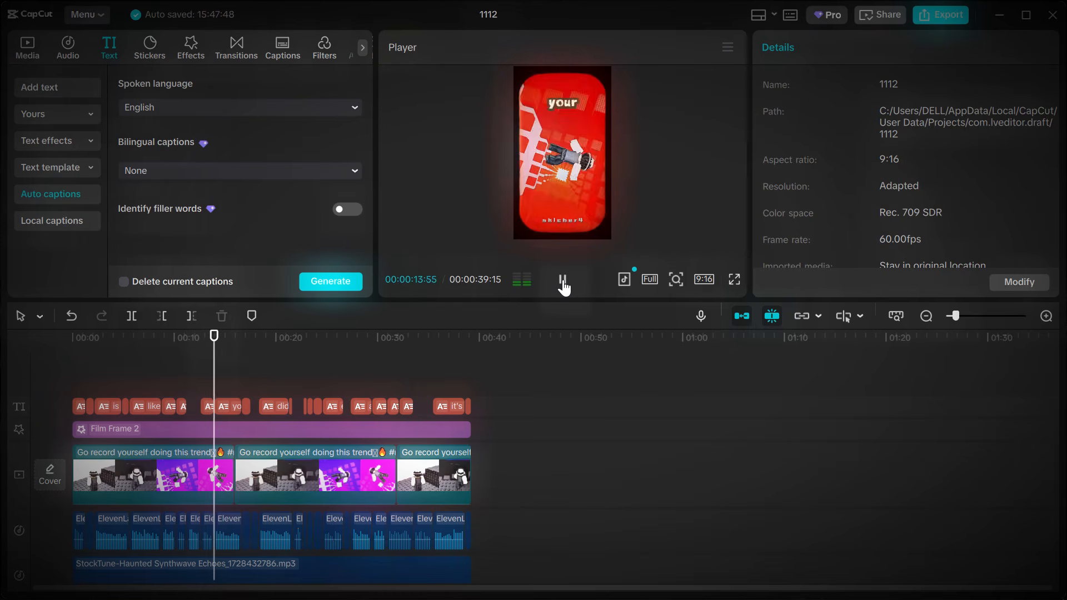
left_click(562, 280)
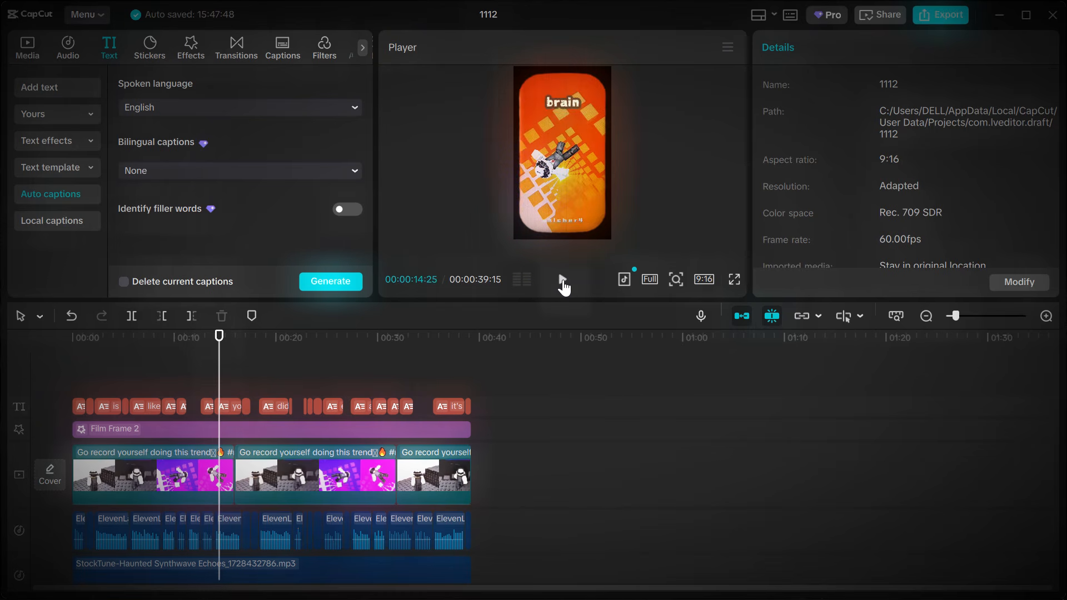
Export the finished Roblox rant short
left_click(940, 15)
left_click(767, 253)
left_click(682, 390)
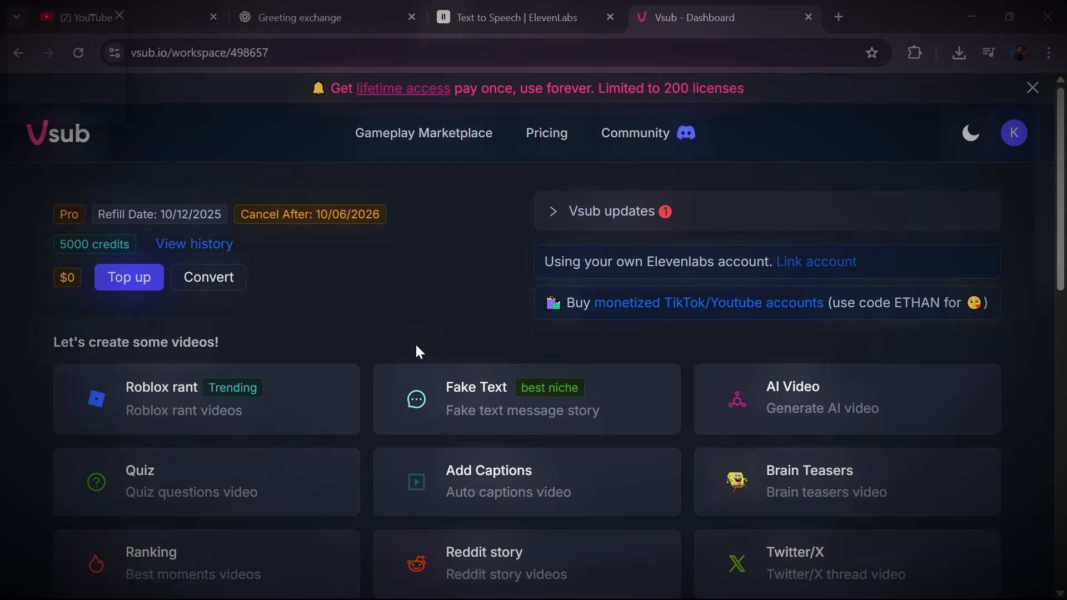
In Vsub, look through the video types and start a new Roblox rant video
scroll(352, 398, "down", 5)
scroll(534, 483, "up", 1)
scroll(536, 489, "up", 2)
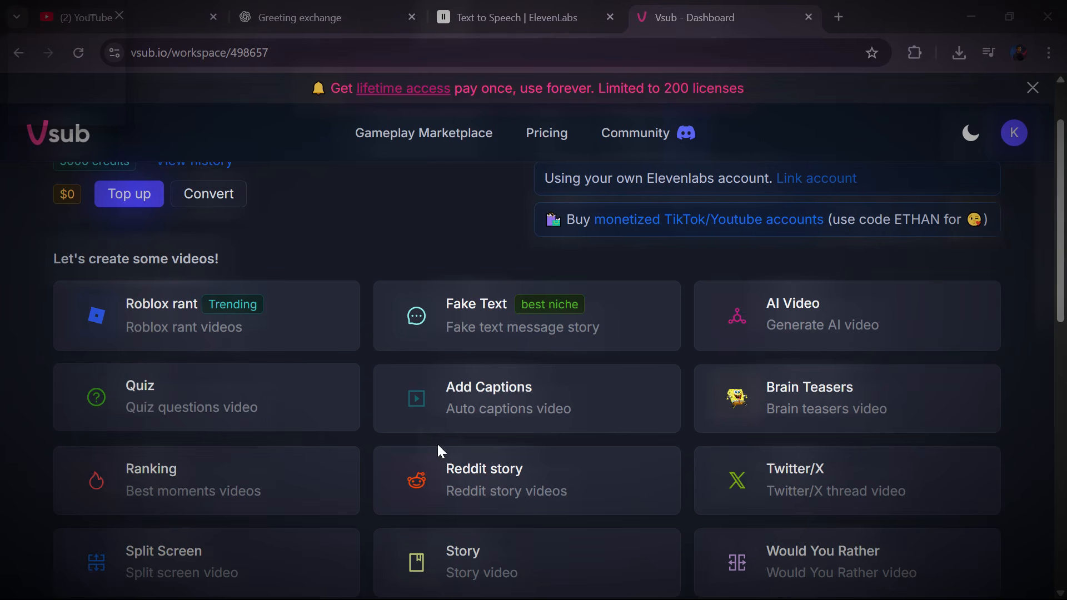
left_click(262, 316)
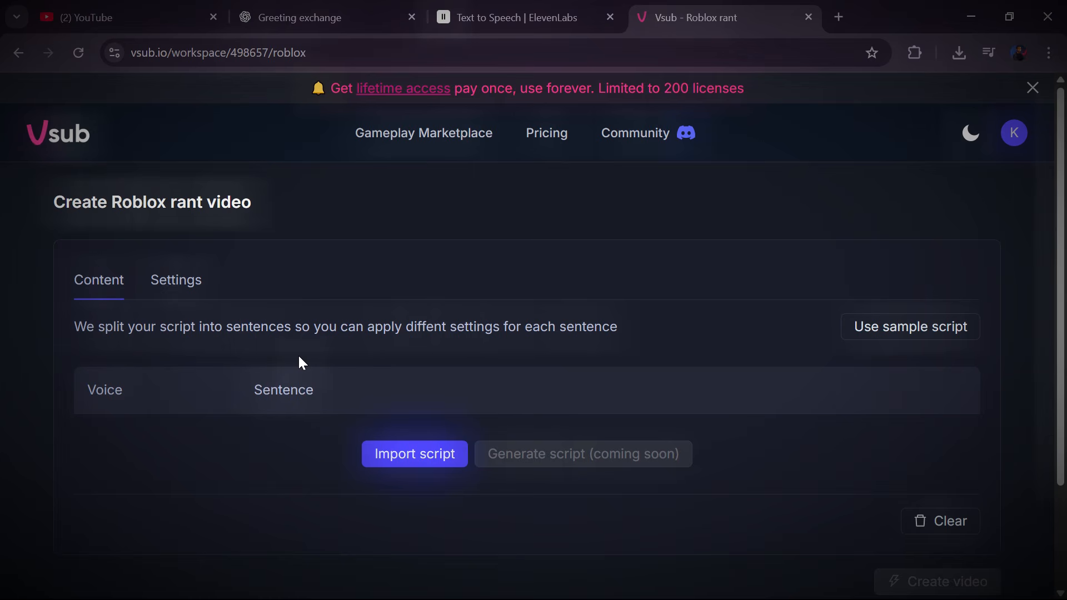
Open the form for adding a voice in the Roblox rant settings and look at its option for adding further voices
left_click(172, 279)
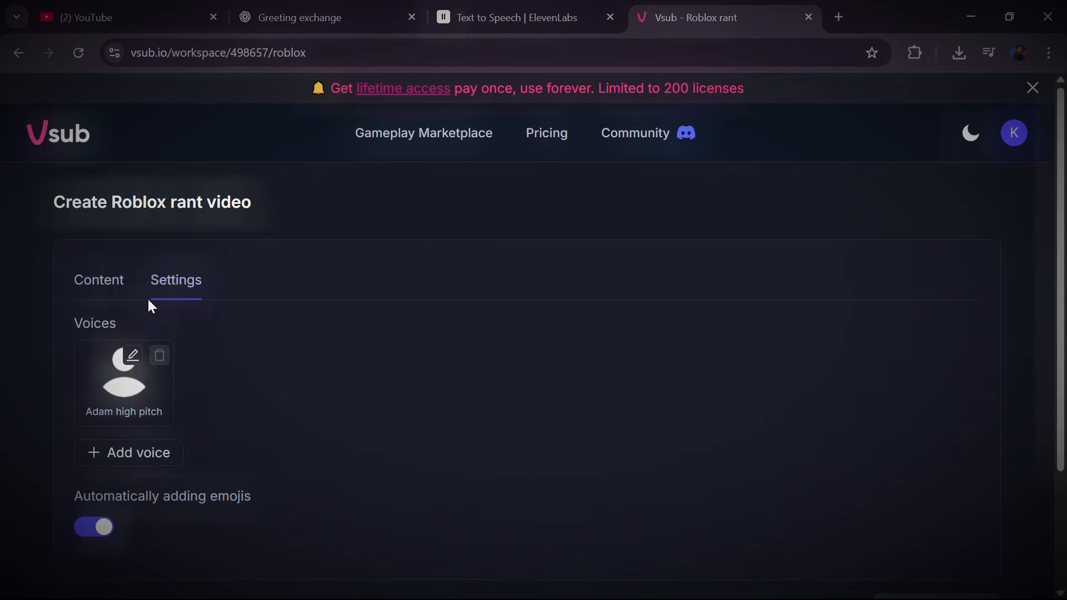
left_click(147, 450)
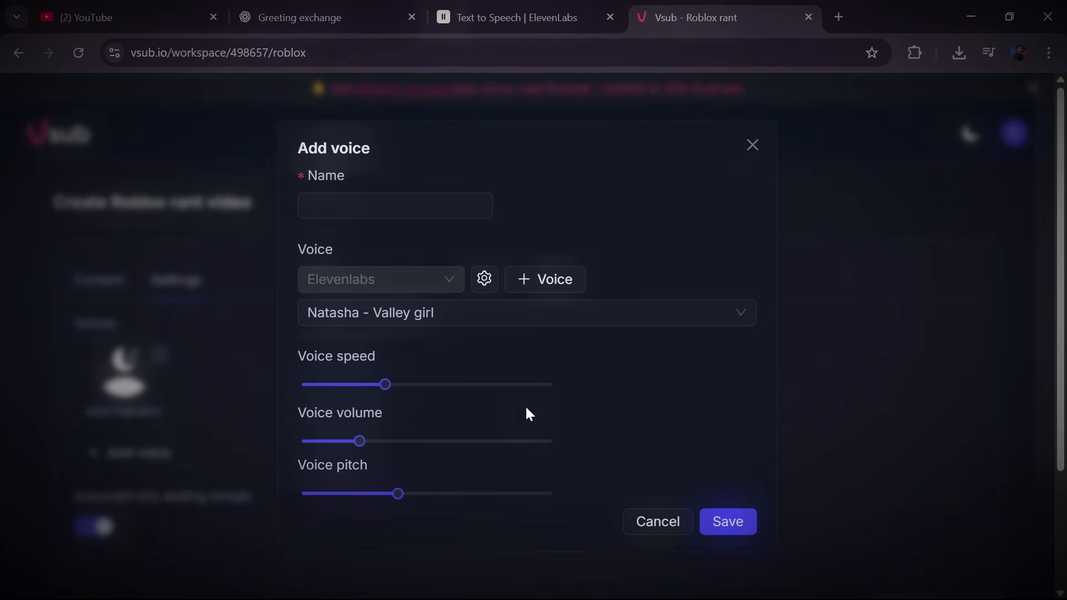
left_click(518, 283)
left_click(420, 274)
left_click(719, 149)
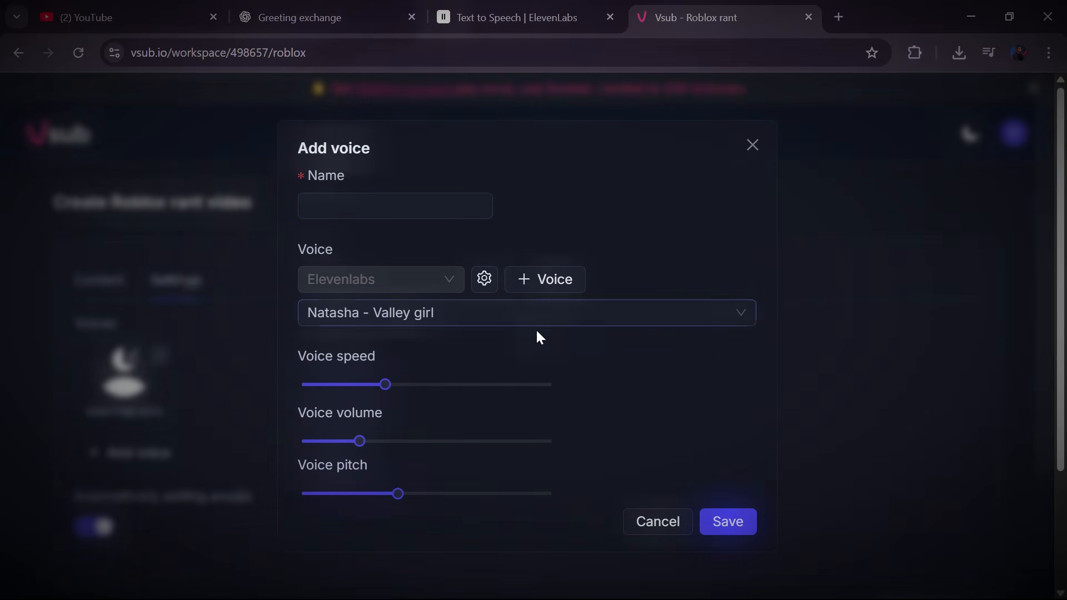
Browse the ElevenLabs voices, preview Alex - expressive narrator, and save it as a new voice named Kam AI
left_click(526, 312)
scroll(479, 390, "down", 2)
scroll(469, 459, "down", 8)
scroll(417, 510, "up", 10)
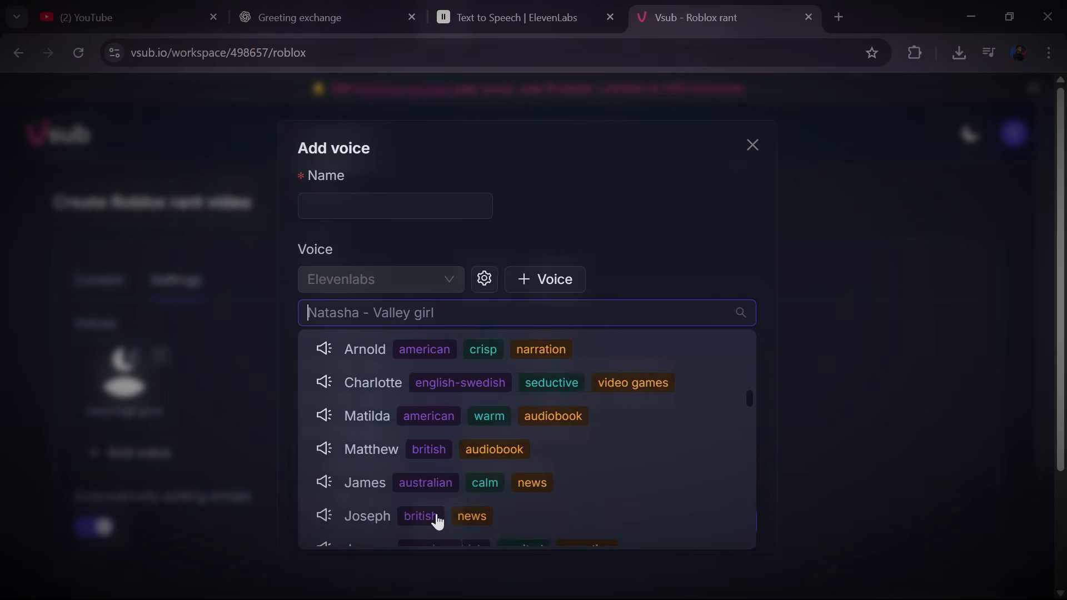
left_click(323, 453)
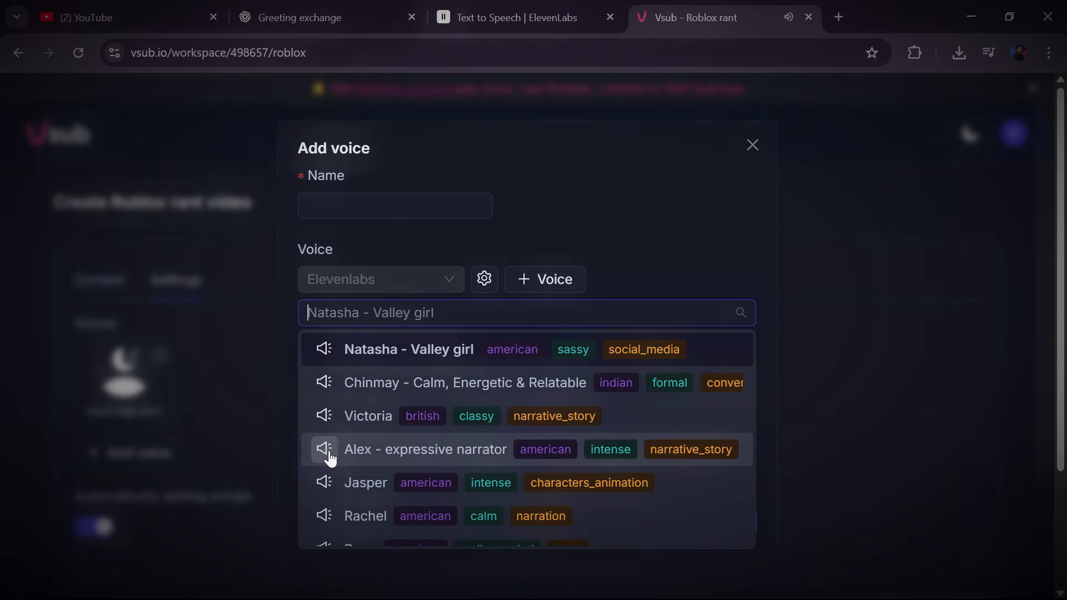
left_click(356, 450)
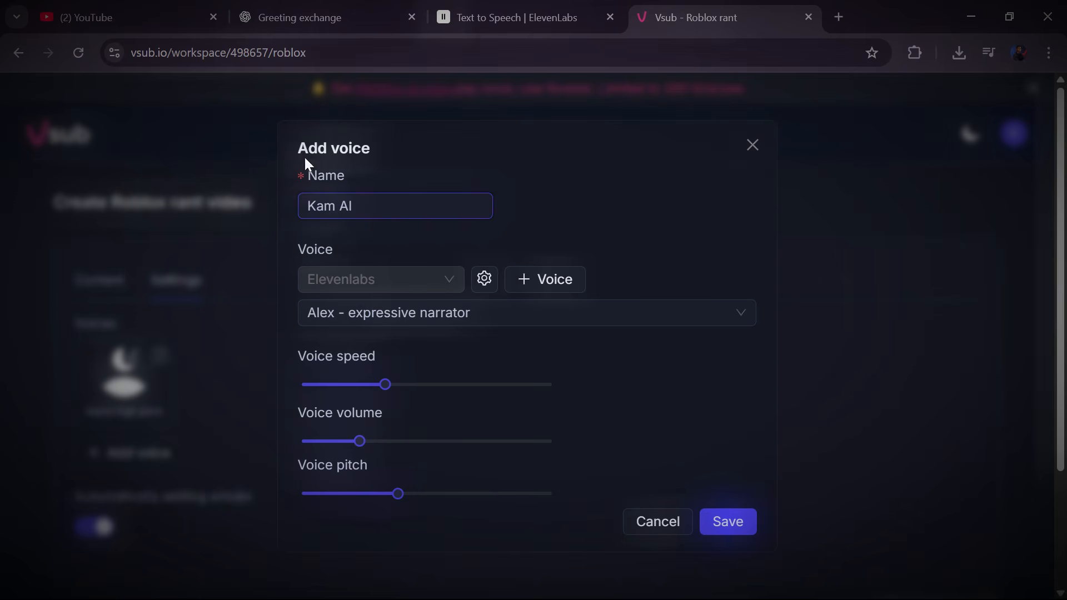
left_click(727, 521)
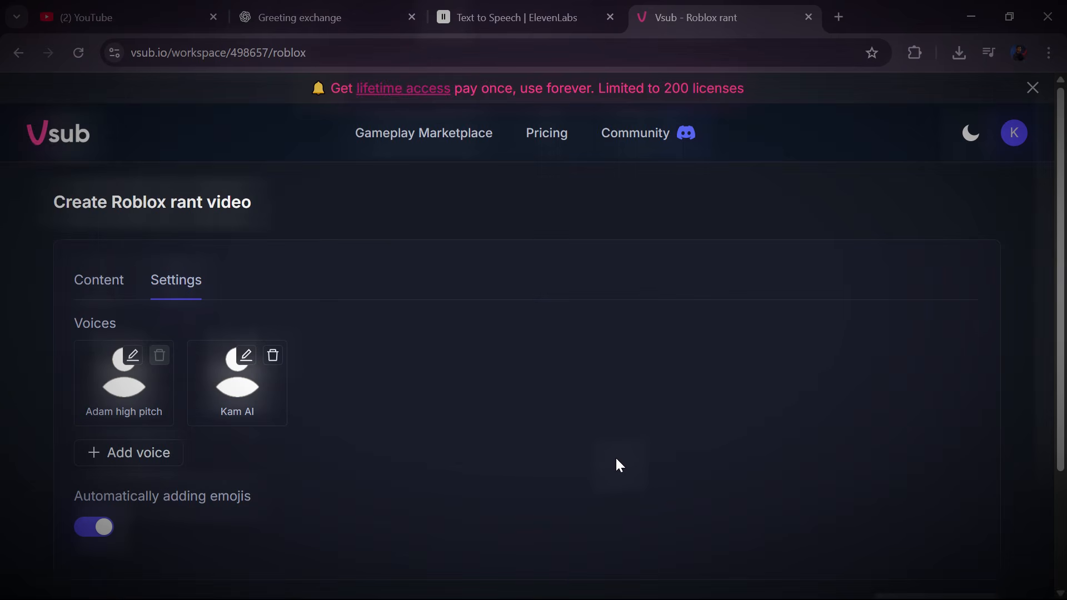
Open the script import form and paste in the "we need to talk" rant script from ChatGPT
left_click(107, 286)
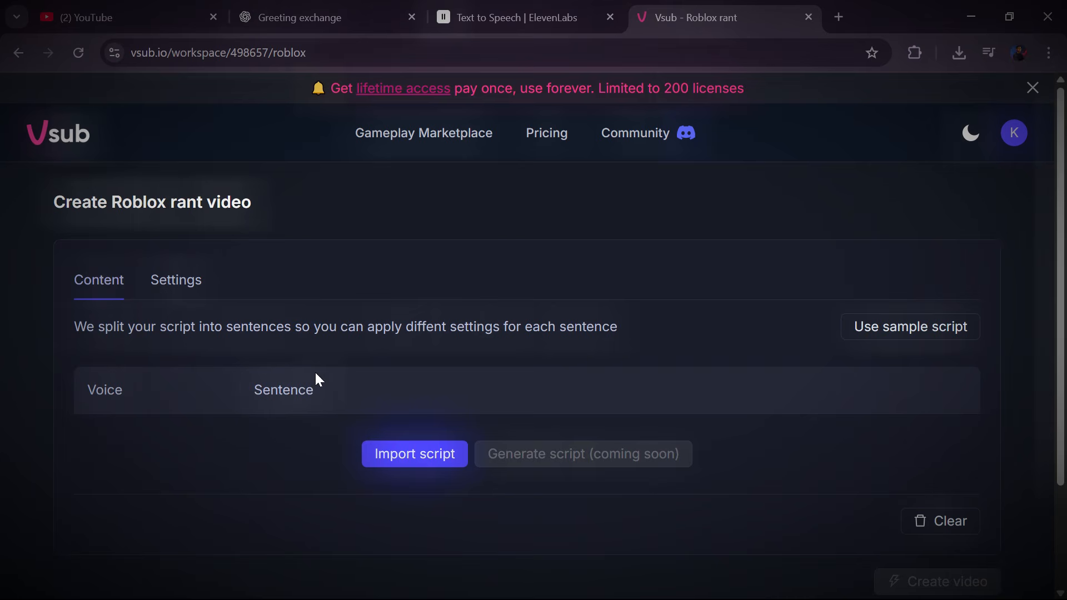
left_click(400, 453)
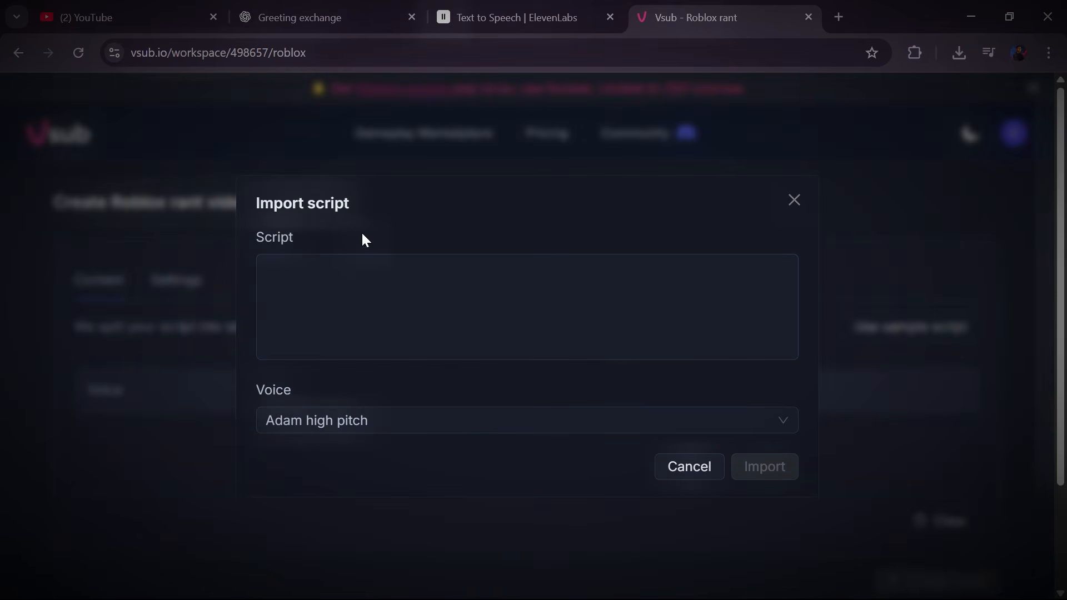
left_click(351, 12)
scroll(427, 290, "up", 10)
right_click(367, 351)
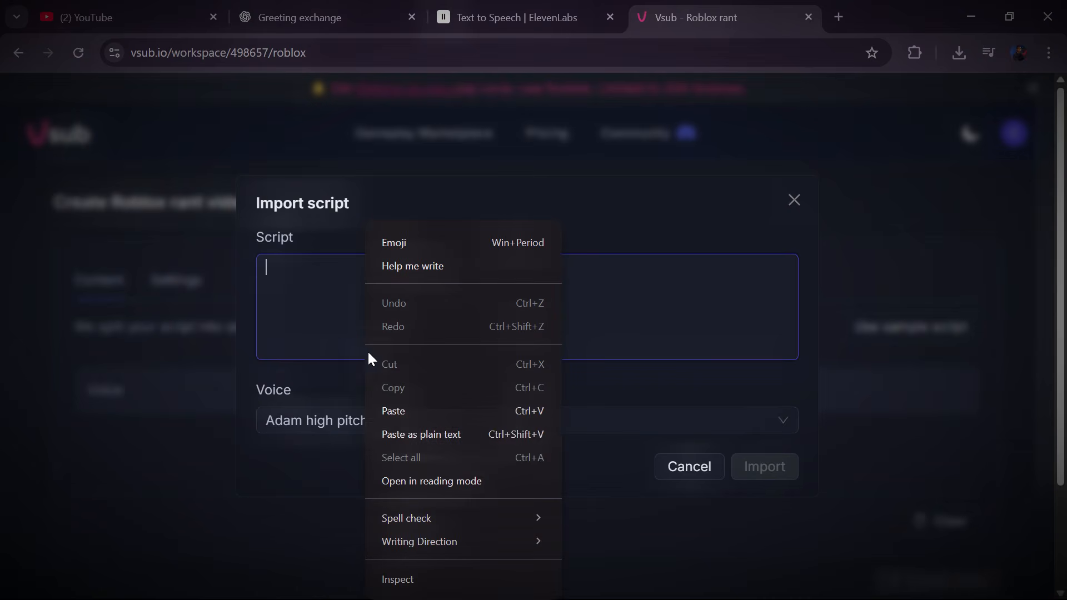
left_click(392, 416)
scroll(439, 399, "up", 2)
scroll(442, 401, "down", 3)
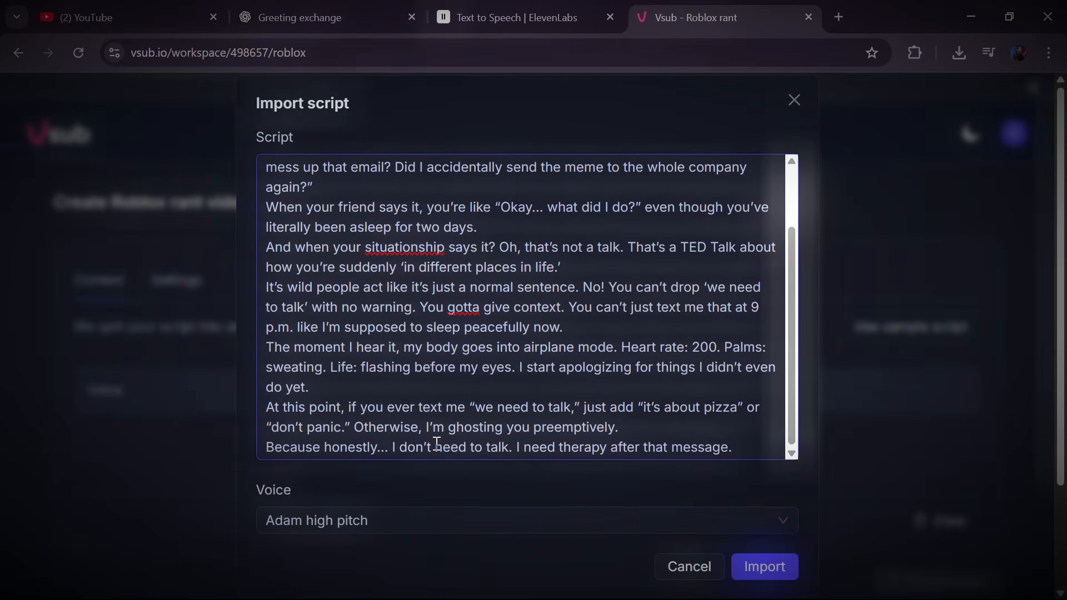
Import the script with Kam AI as its voice and look over the split sentences
left_click(439, 520)
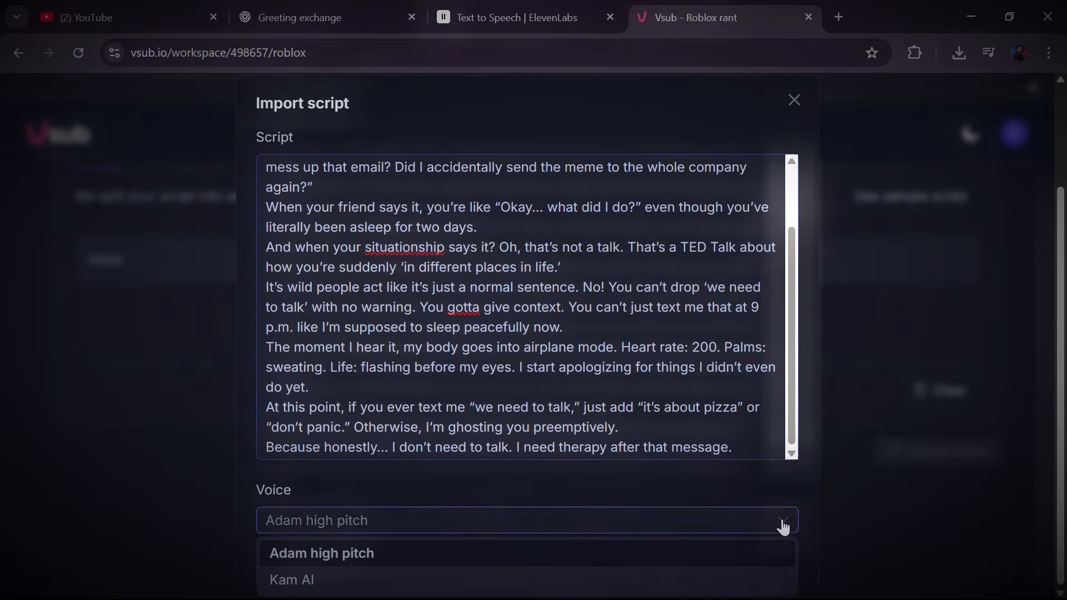
left_click(326, 579)
left_click(754, 569)
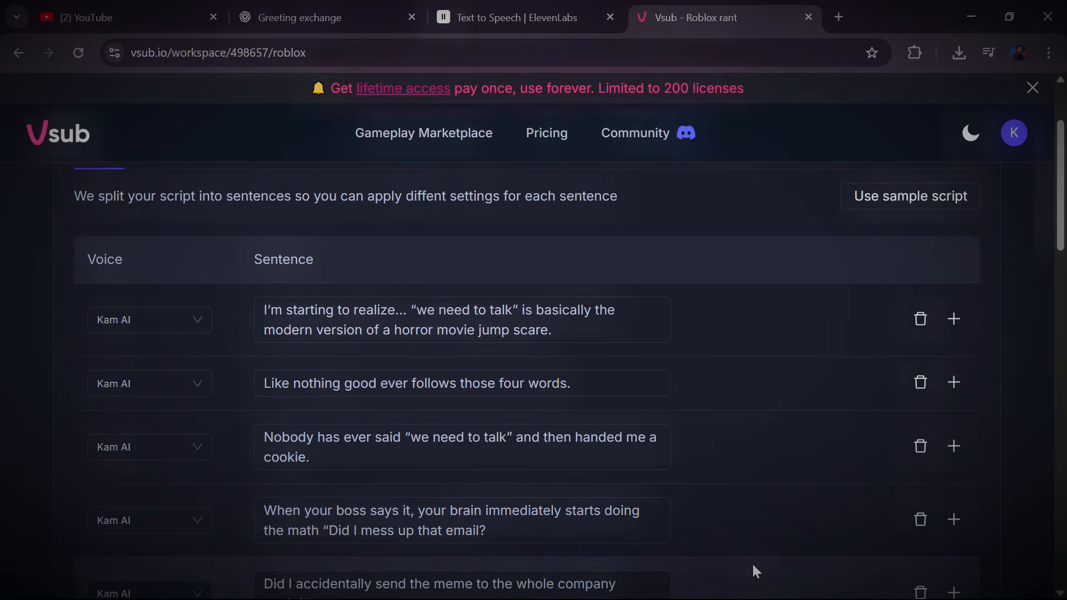
scroll(345, 419, "down", 4)
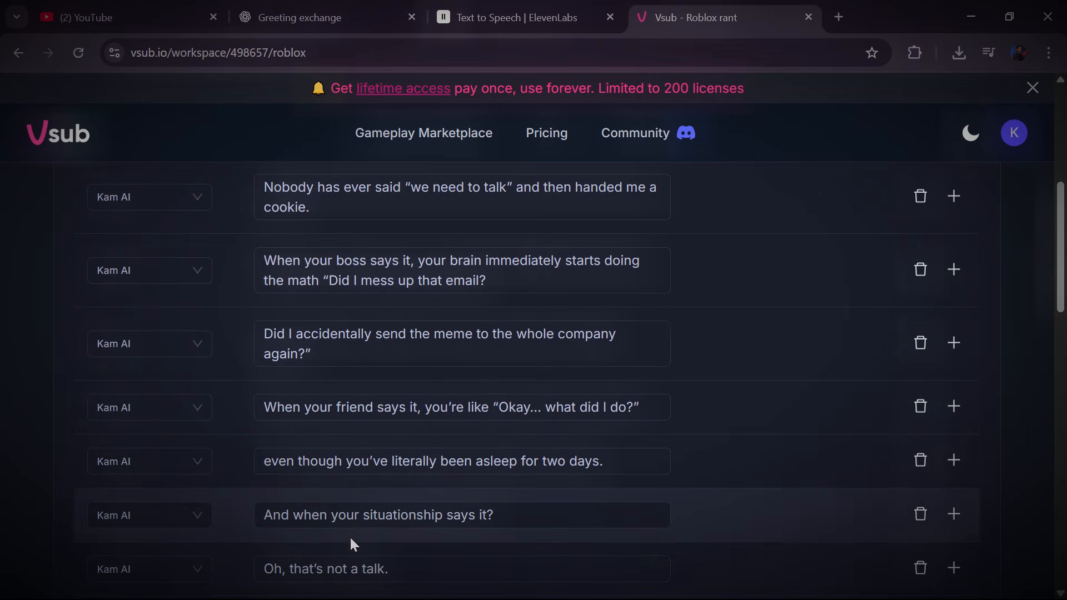
scroll(350, 536, "down", 3)
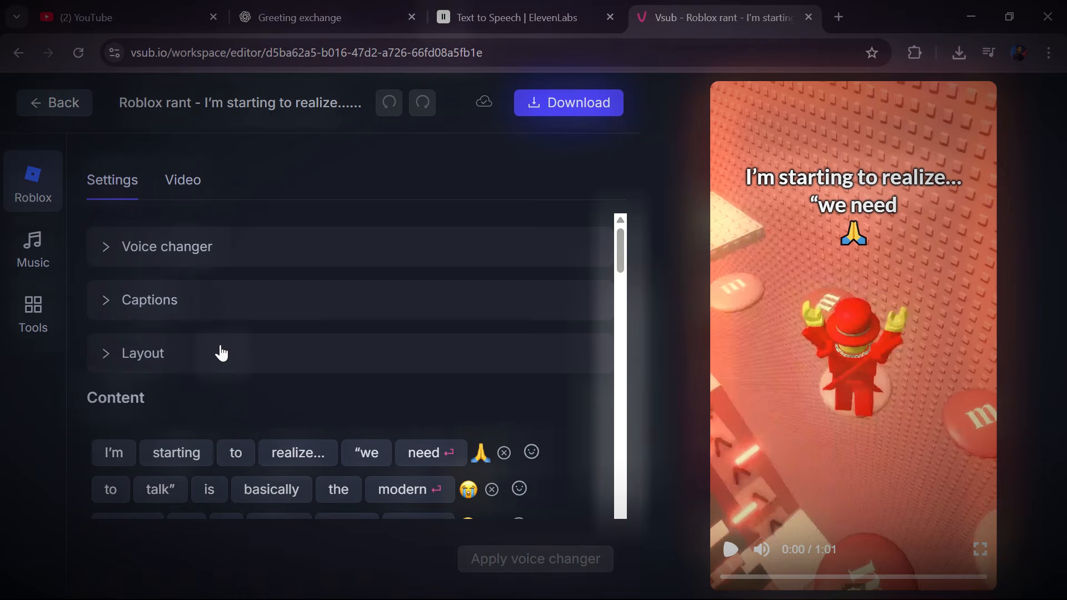
Examine the generated video's voice changer and caption settings, with Lato selected as the caption font, and its caption content
left_click(183, 258)
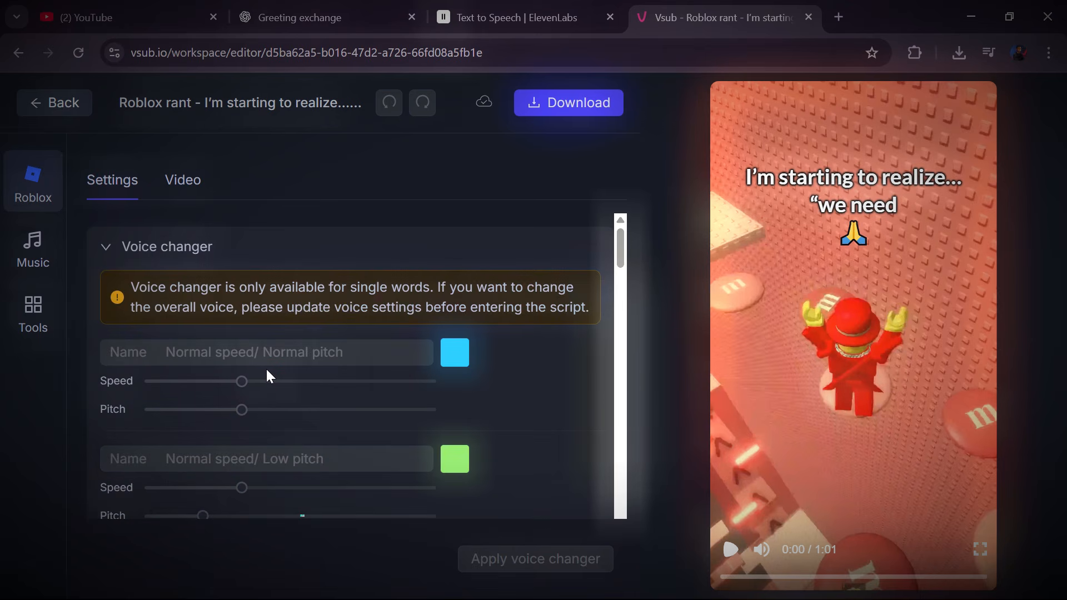
scroll(255, 404, "down", 5)
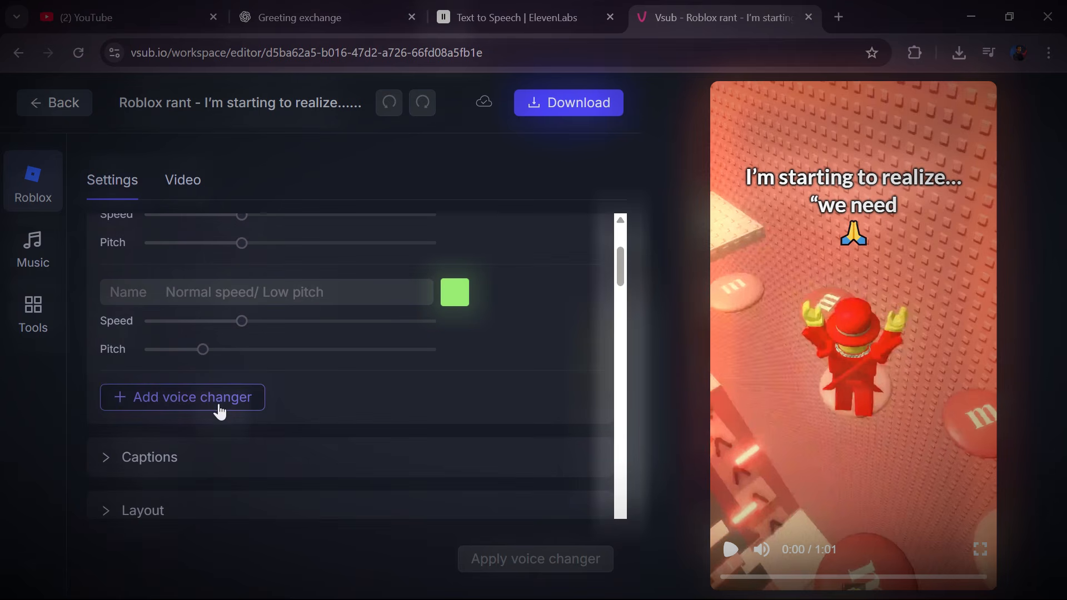
left_click(196, 370)
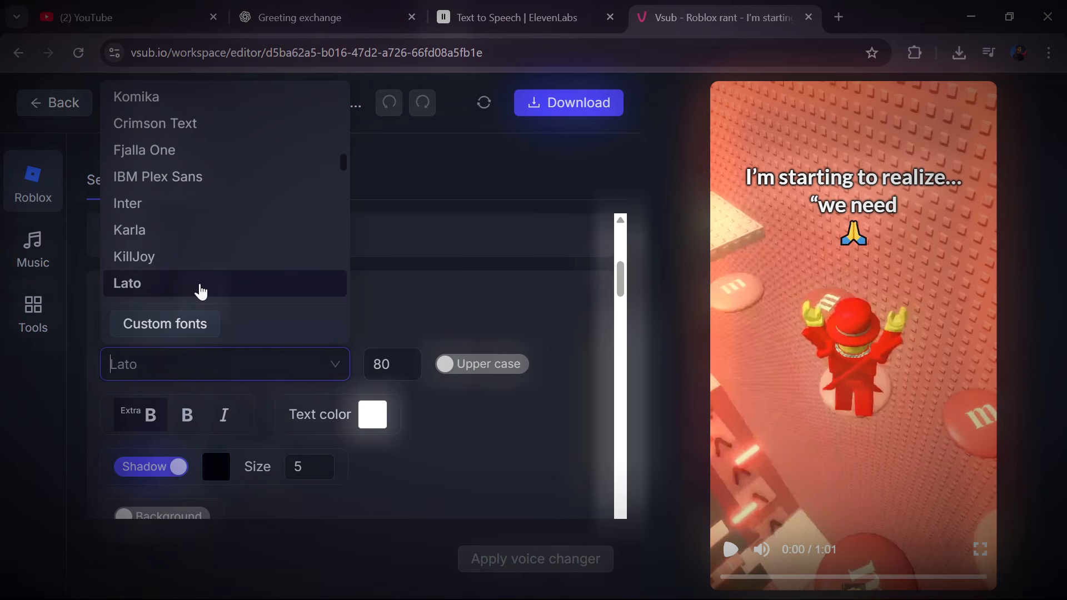
left_click(201, 291)
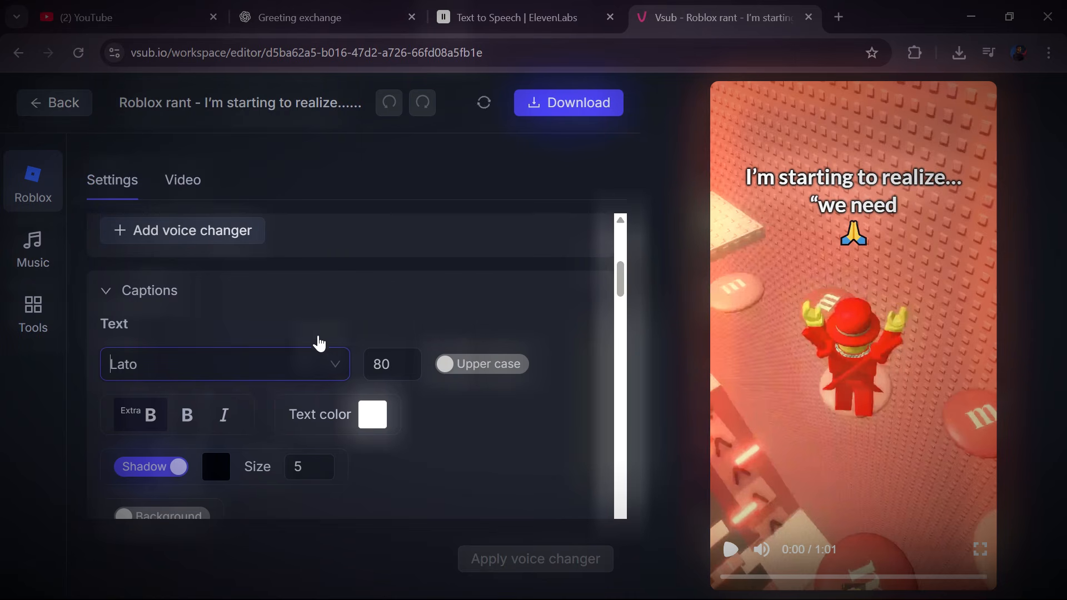
scroll(143, 347, "down", 5)
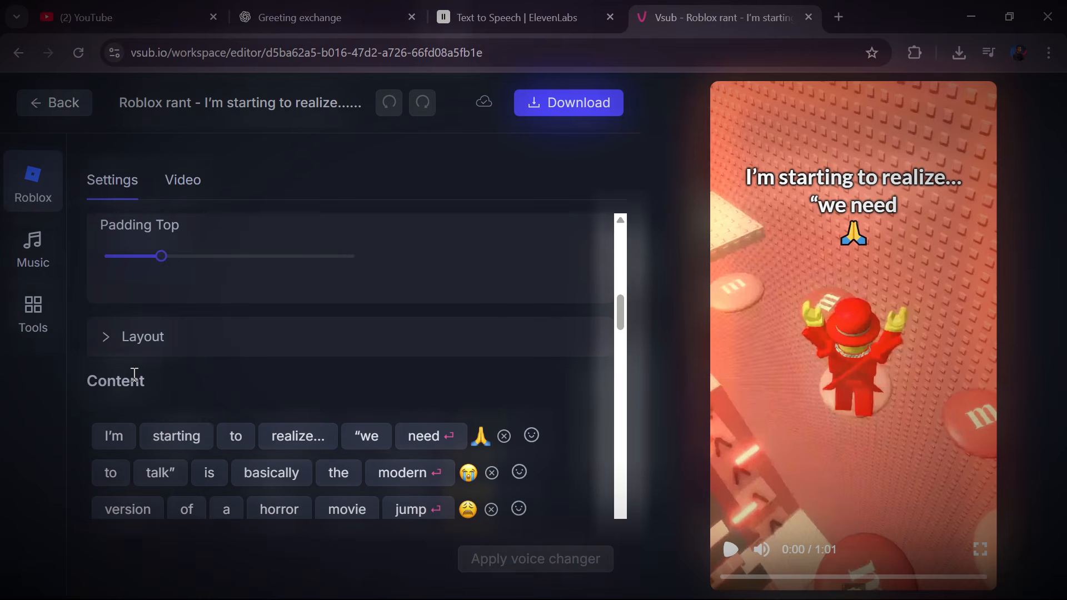
scroll(135, 373, "down", 1)
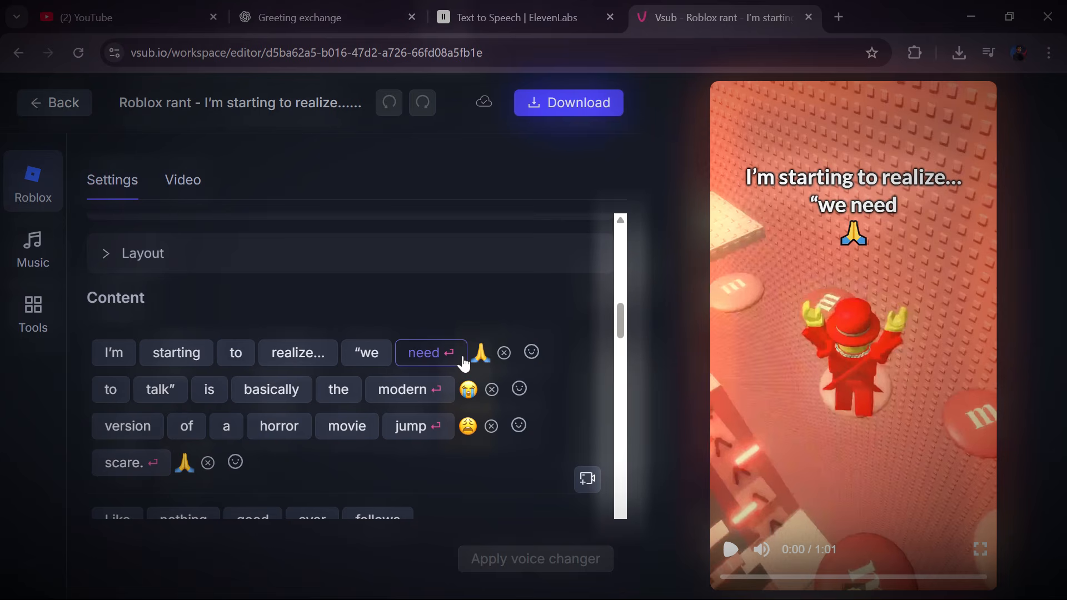
Add the Vine boom sound effect to the word "immediately" in the "brain immediately starts doing the math" caption
left_click(528, 353)
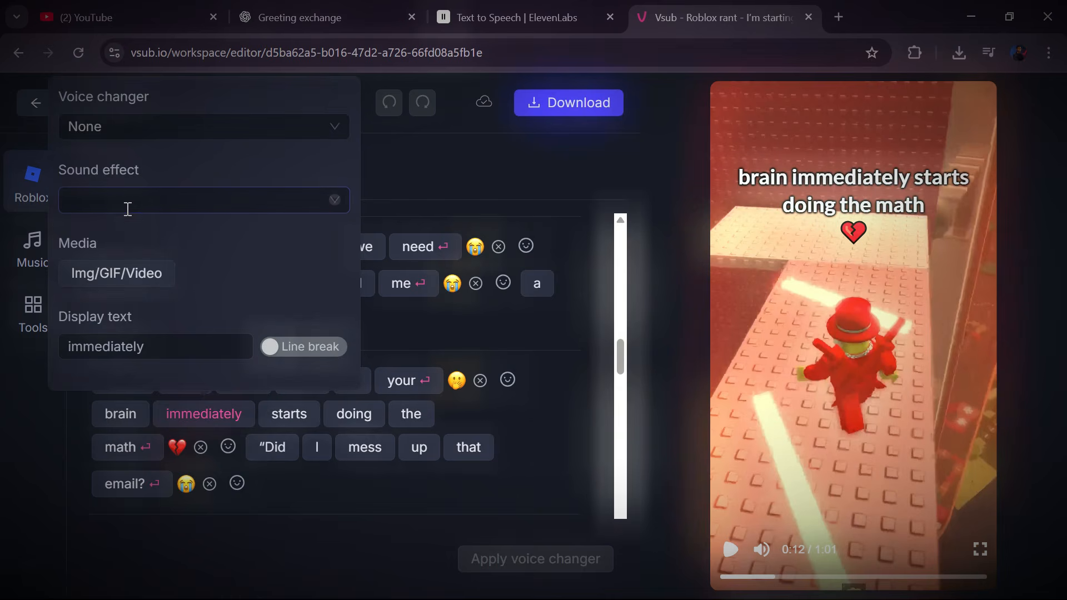
left_click(127, 209)
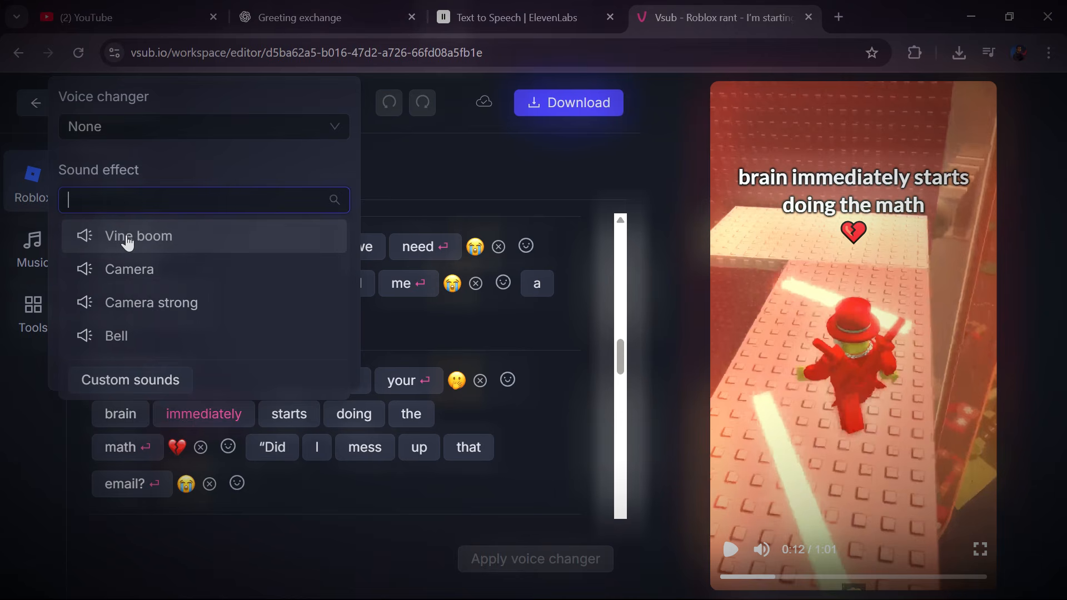
left_click(124, 236)
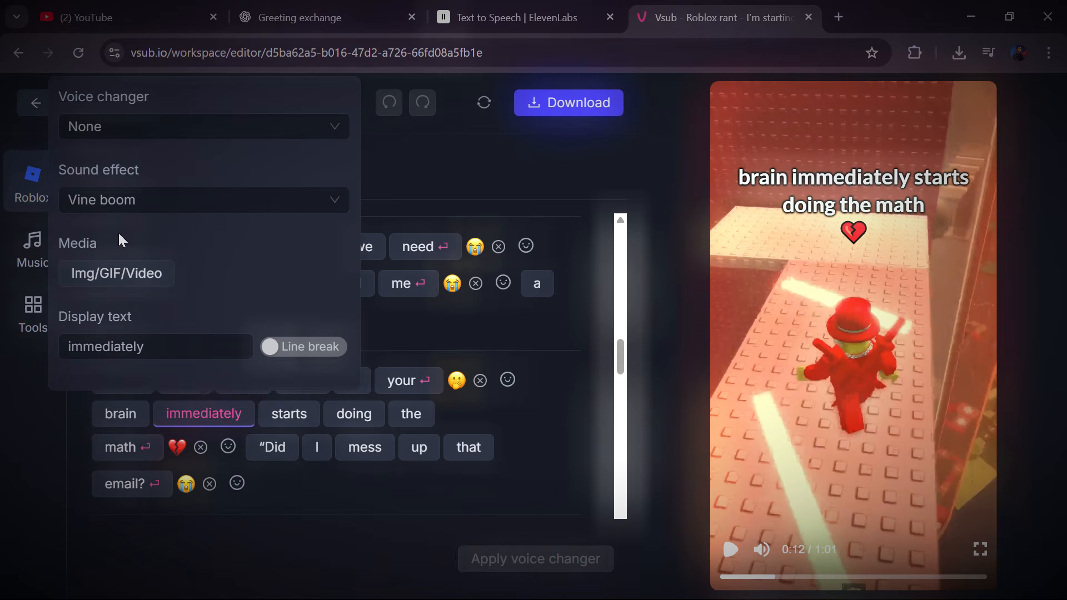
Attach the meerkat meme image to "immediately" at a reduced scale, with a line break after the word
left_click(163, 273)
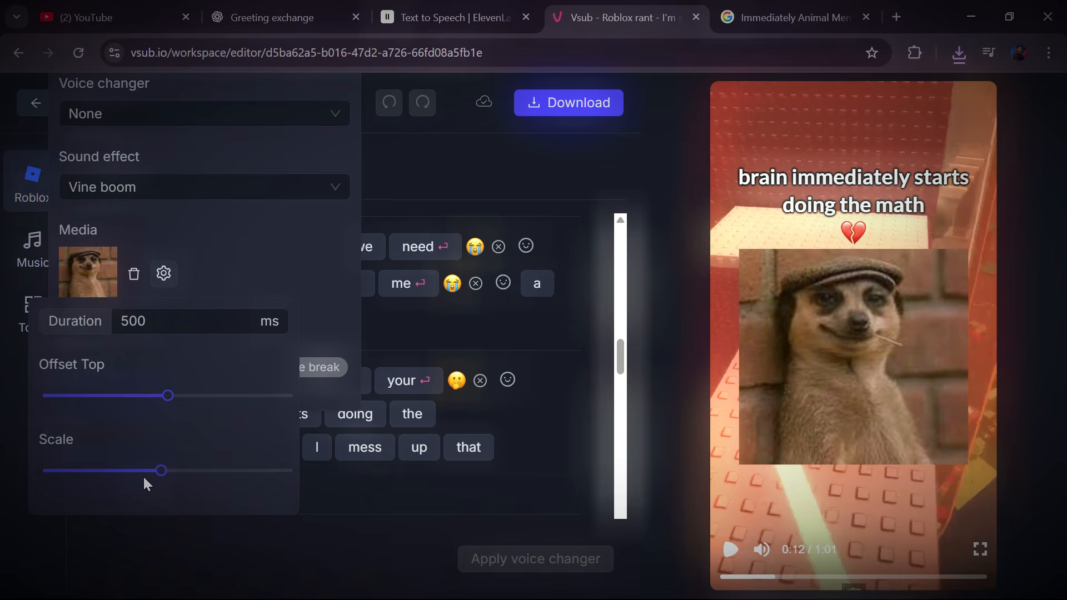
left_click(96, 471)
left_click(287, 376)
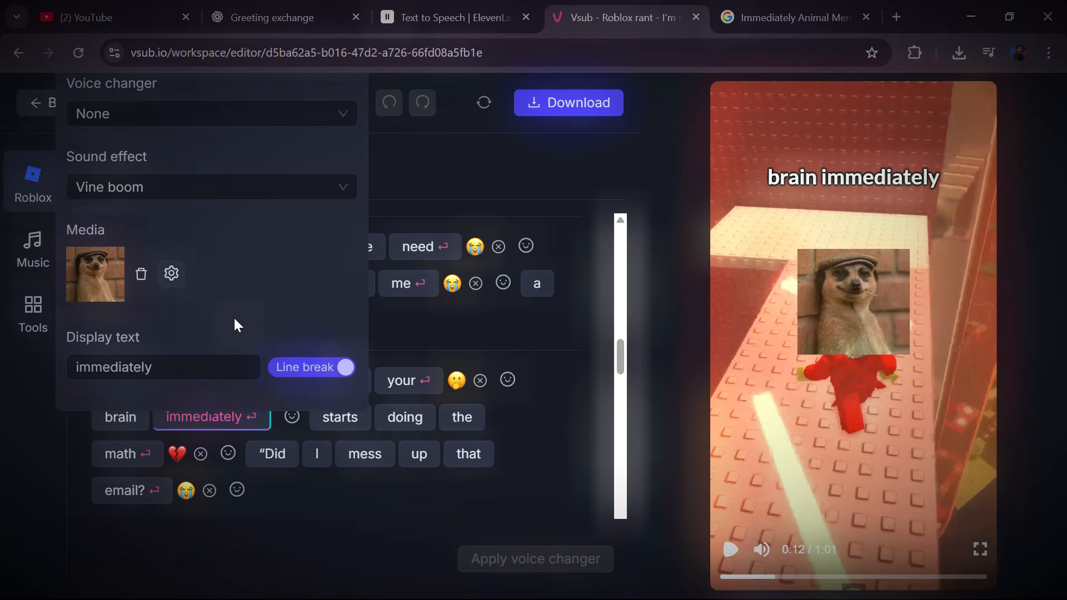
Upload the black-and-white Roblox tower gameplay clip and use it as the background video, playing the preview
left_click(177, 186)
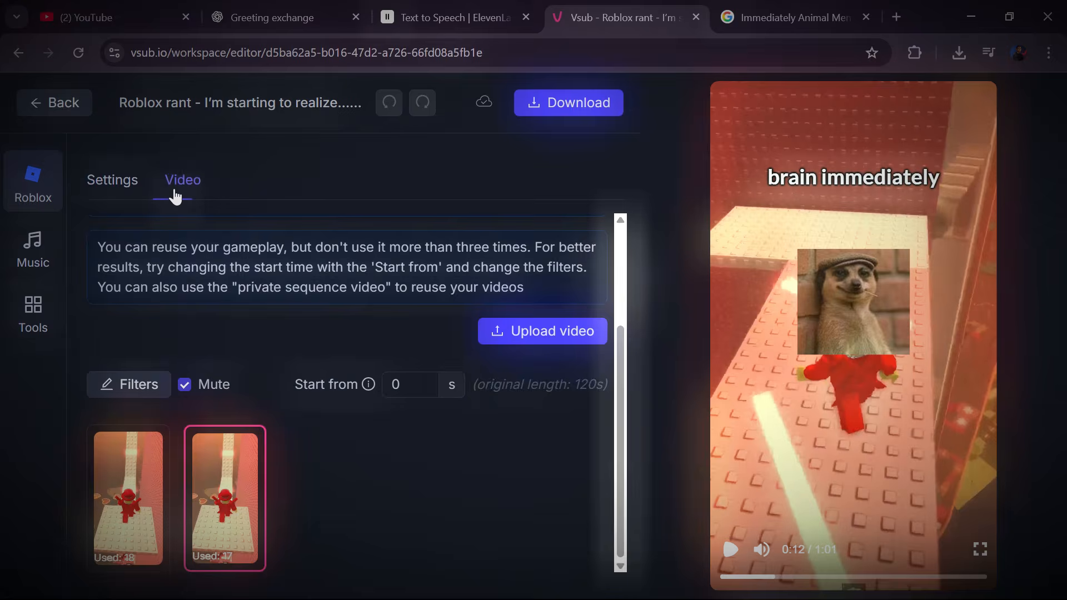
left_click(535, 342)
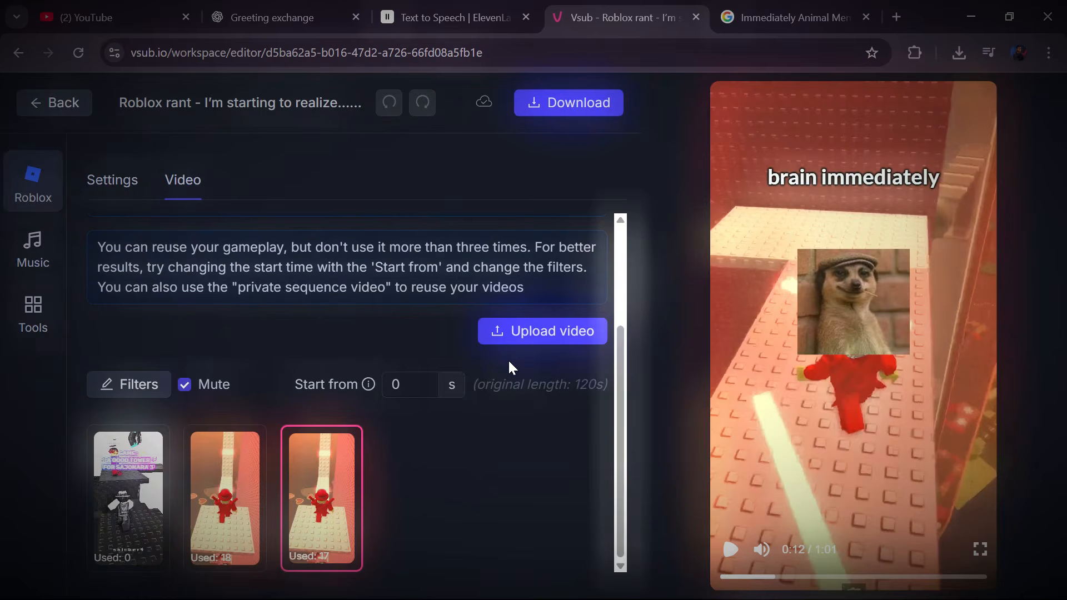
left_click(128, 489)
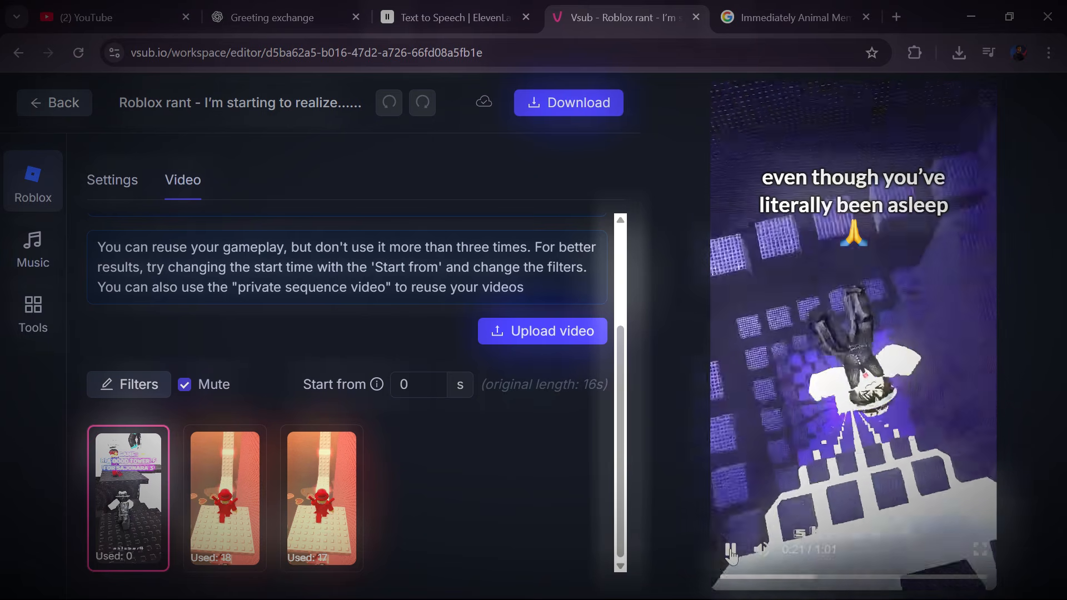
left_click(731, 577)
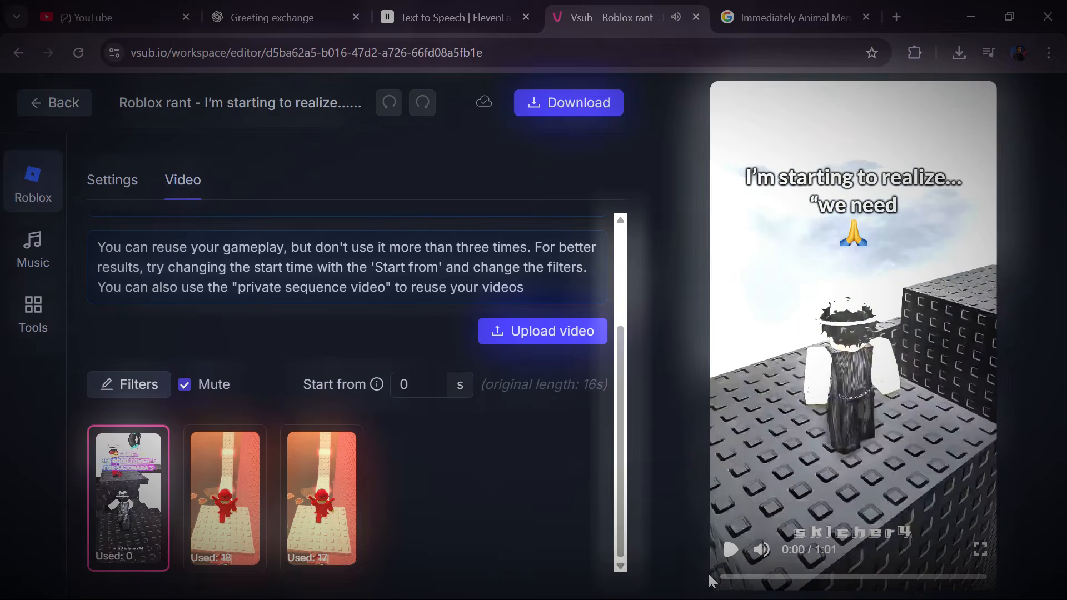
Check the background music and tools options, and render the finished rant video for download
left_click(26, 240)
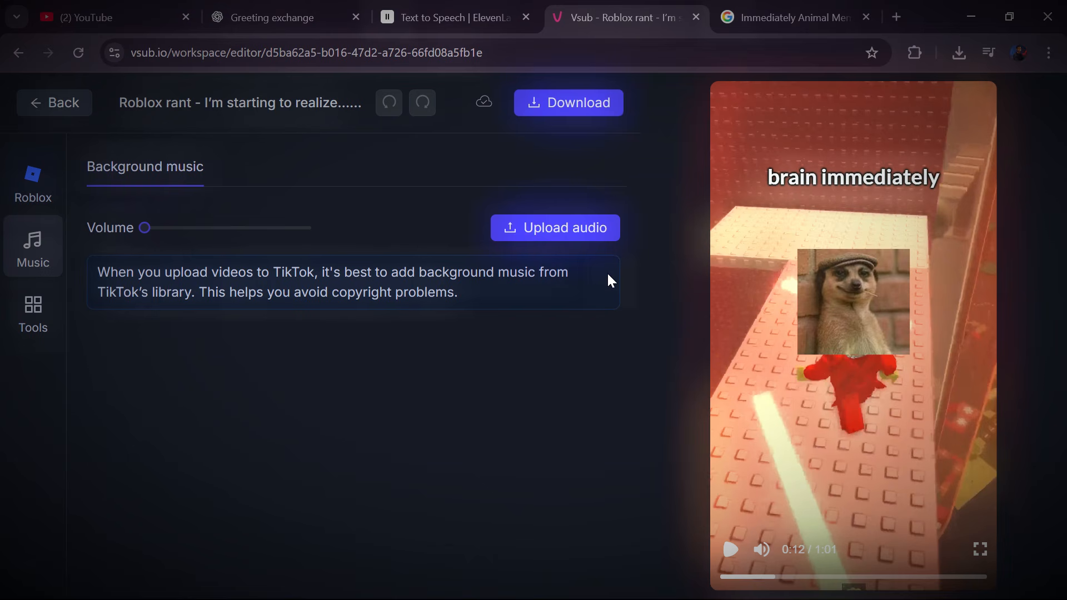
left_click(38, 316)
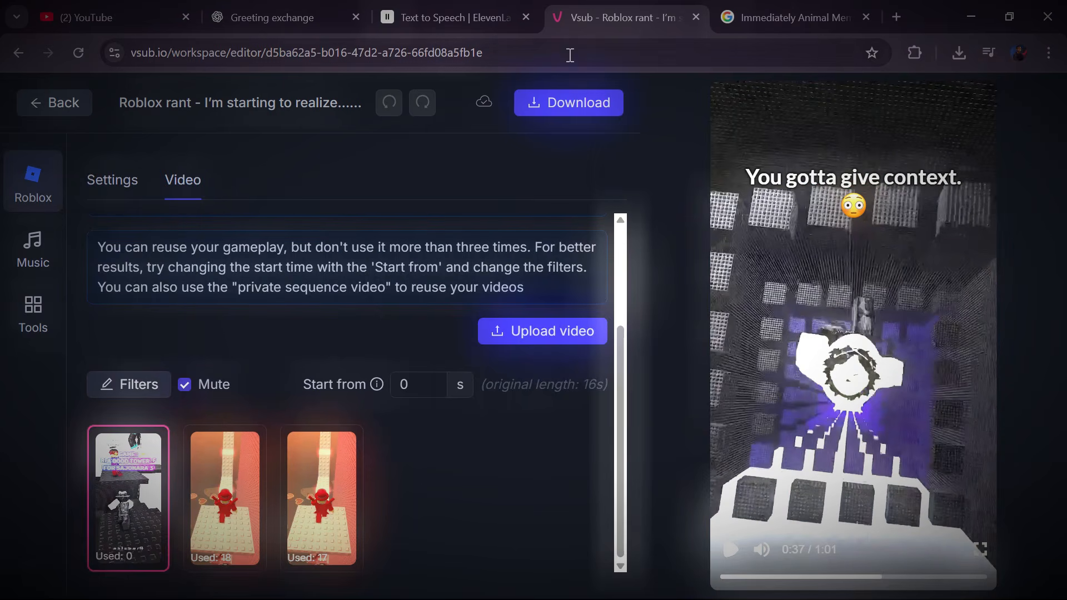
left_click(569, 114)
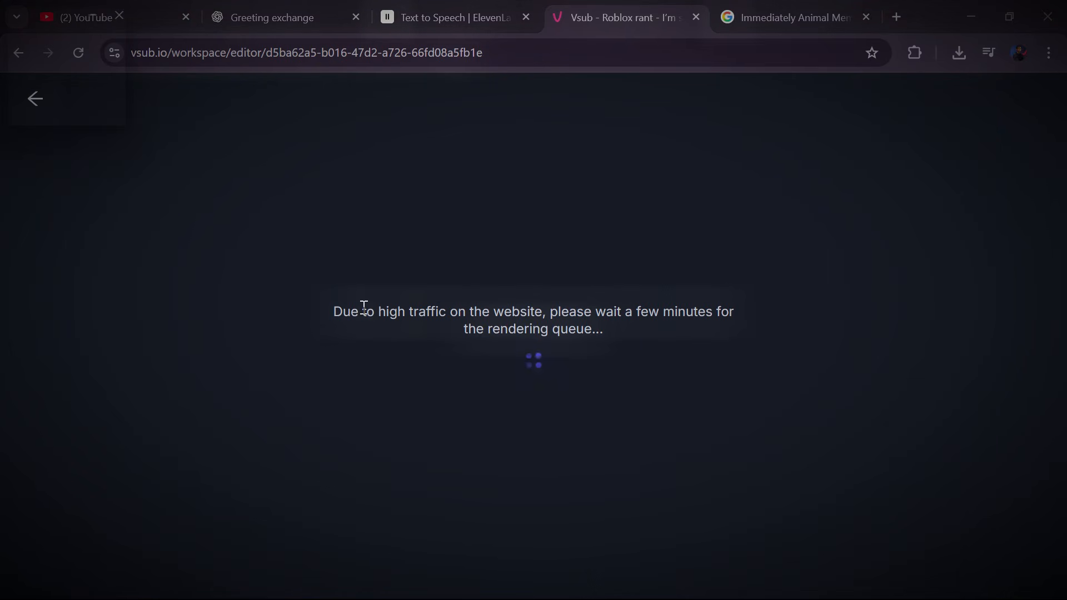